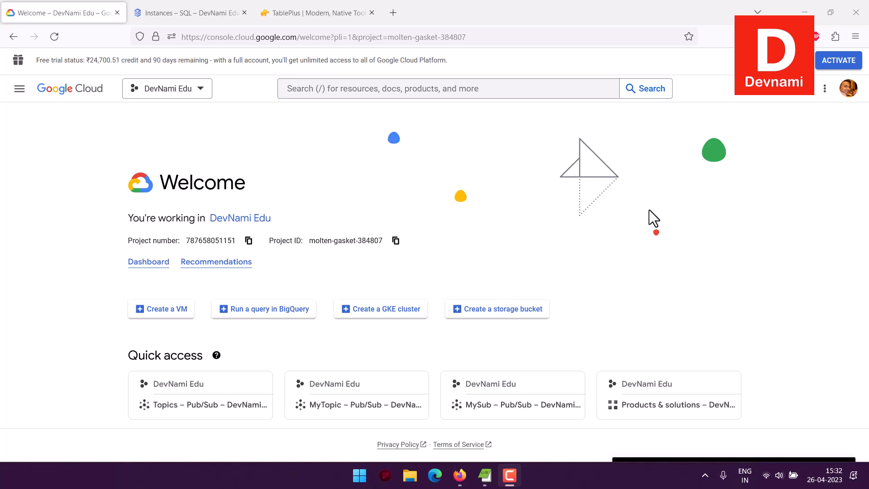
# Look through the TablePlus website's overview of its database management features and connection options
pyautogui.click(347, 14)
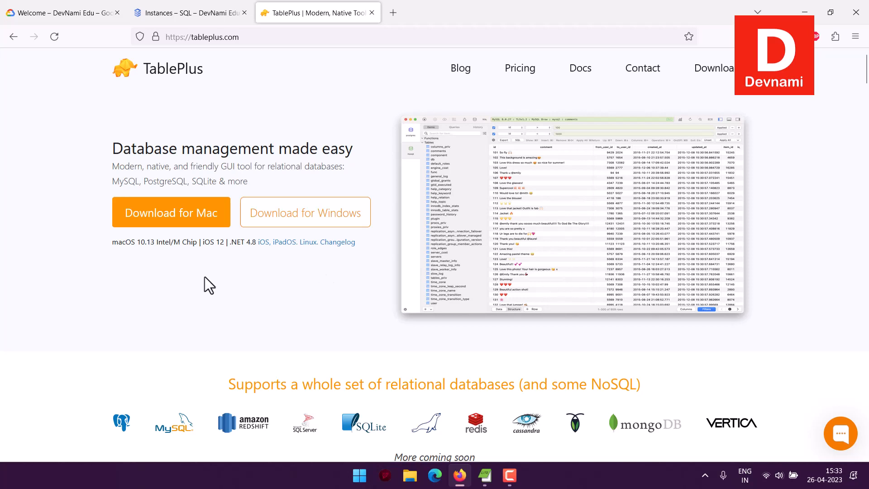
pyautogui.scroll(-15, 106, 241)
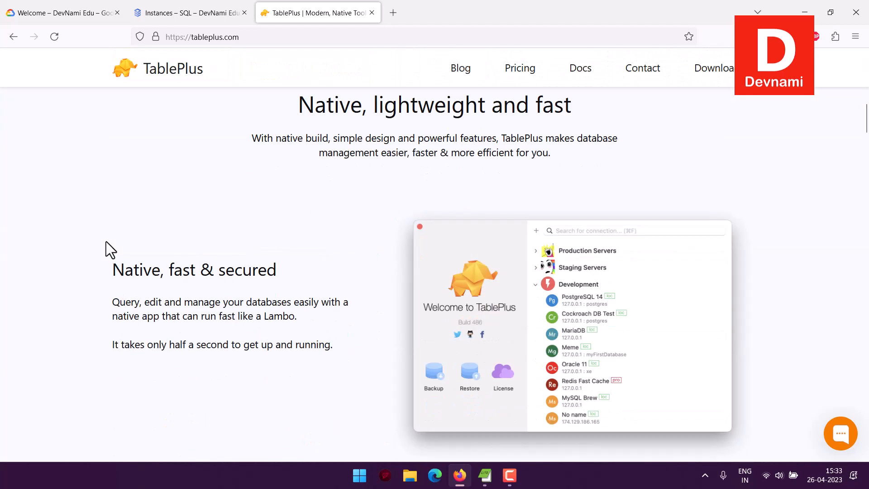
pyautogui.scroll(-3, 110, 245)
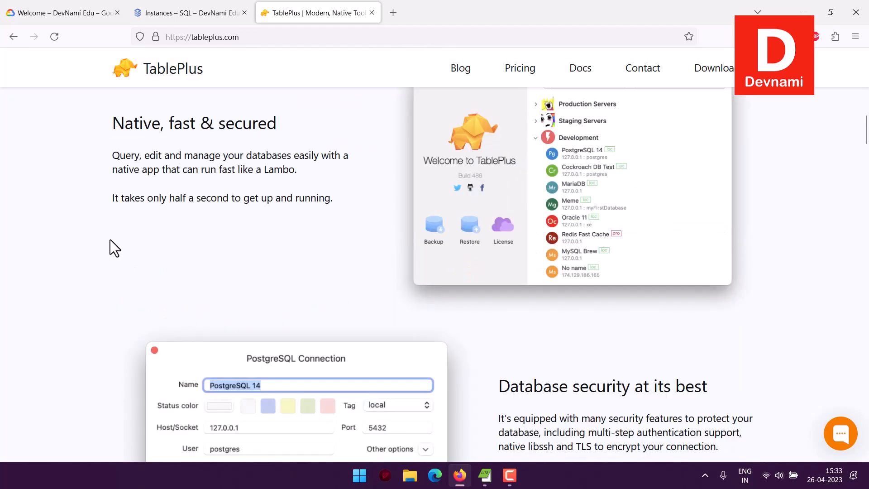
pyautogui.scroll(-5, 339, 227)
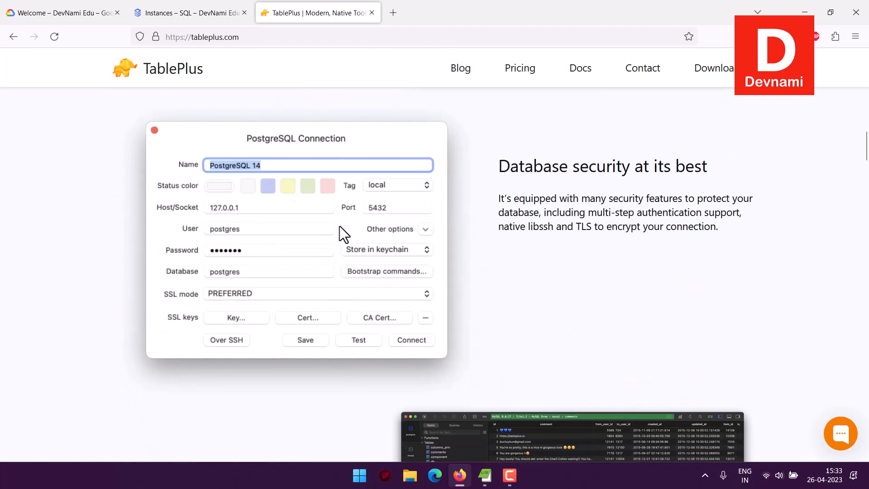
pyautogui.scroll(-10, 339, 226)
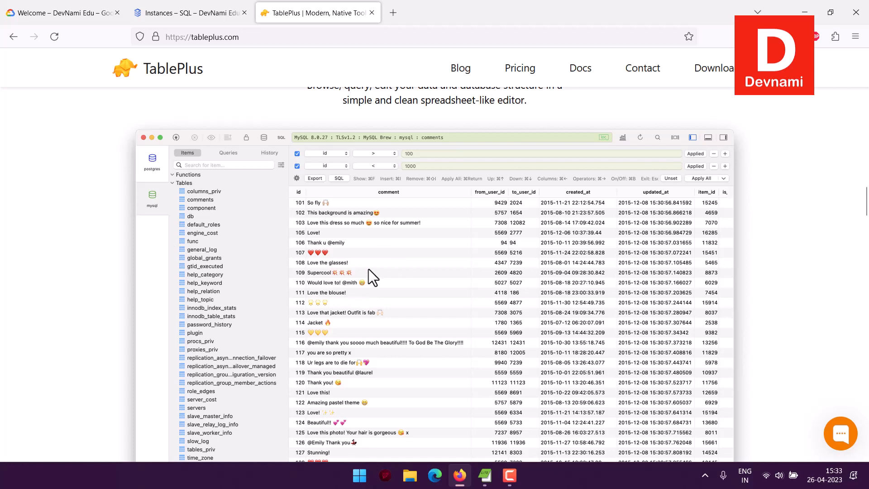
# Open the full Google Cloud product list in a new browser tab and go to the SQL service under Databases
pyautogui.click(86, 16)
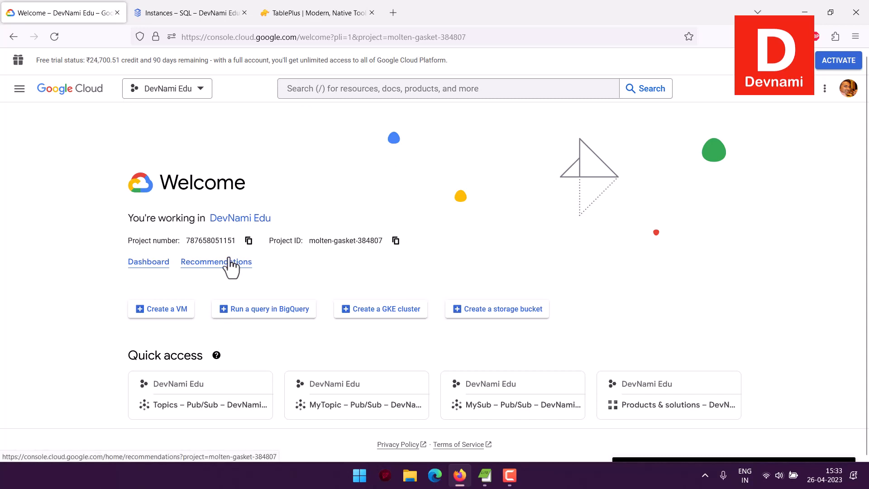
pyautogui.scroll(-2, 568, 292)
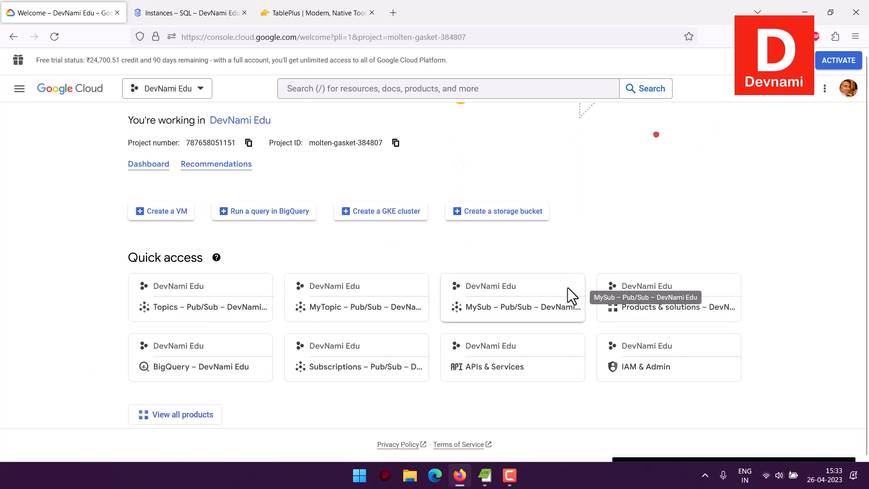
pyautogui.rightClick(183, 413)
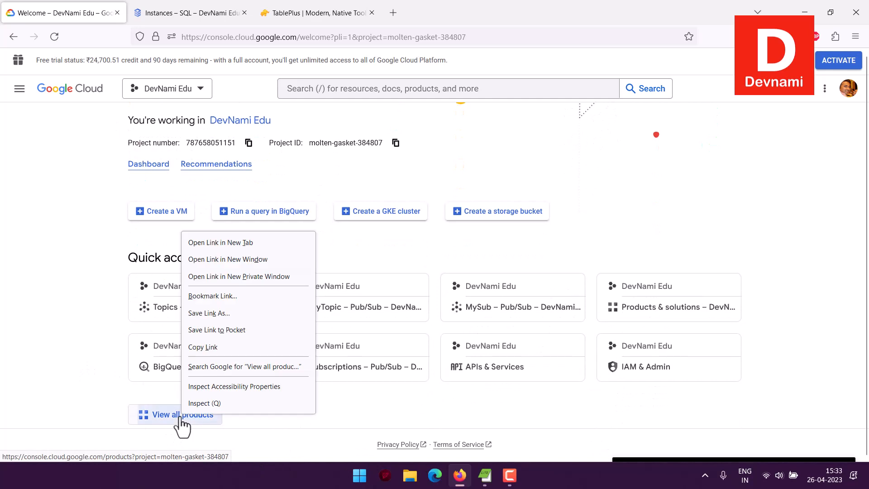
pyautogui.click(192, 246)
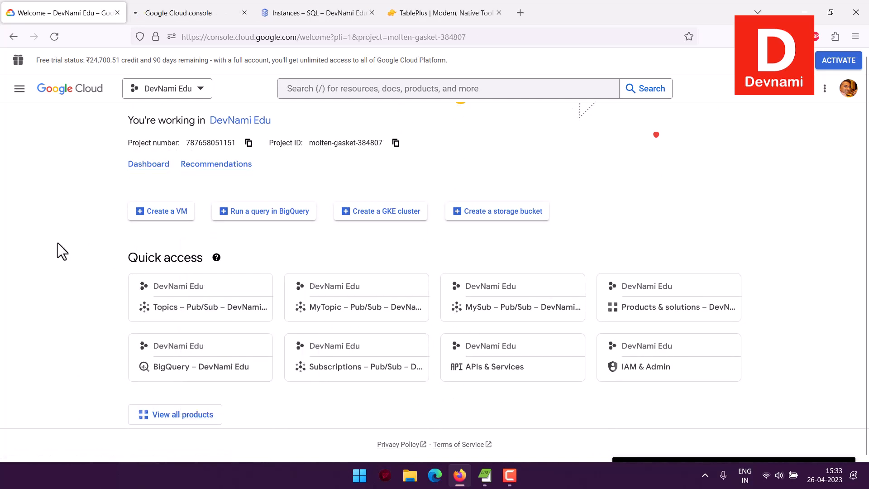
pyautogui.click(172, 17)
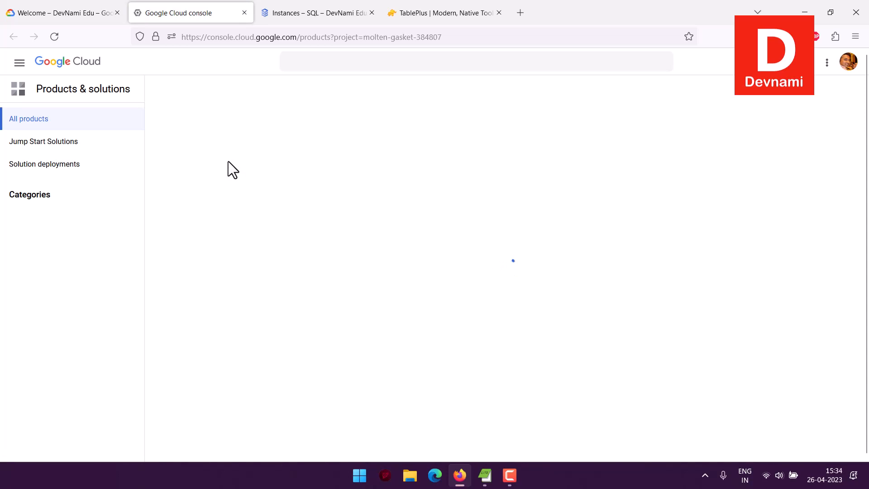
pyautogui.scroll(-3, 259, 246)
pyautogui.scroll(-6, 259, 247)
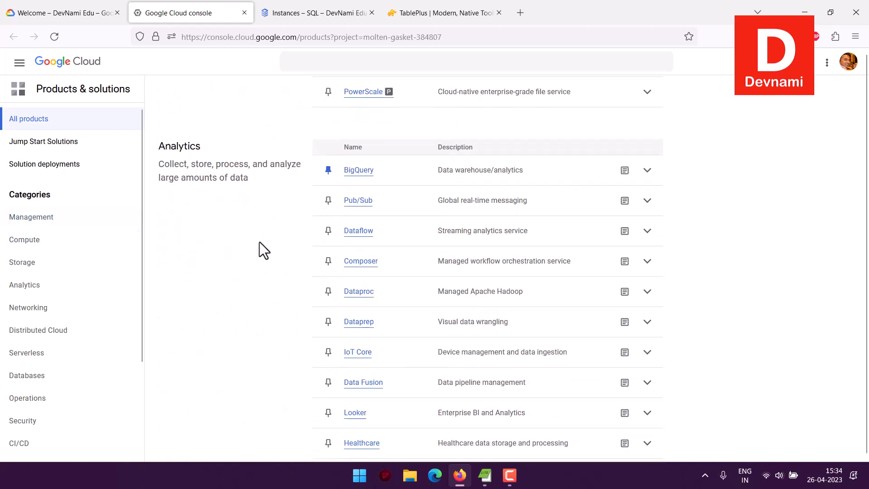
pyautogui.scroll(-12, 260, 240)
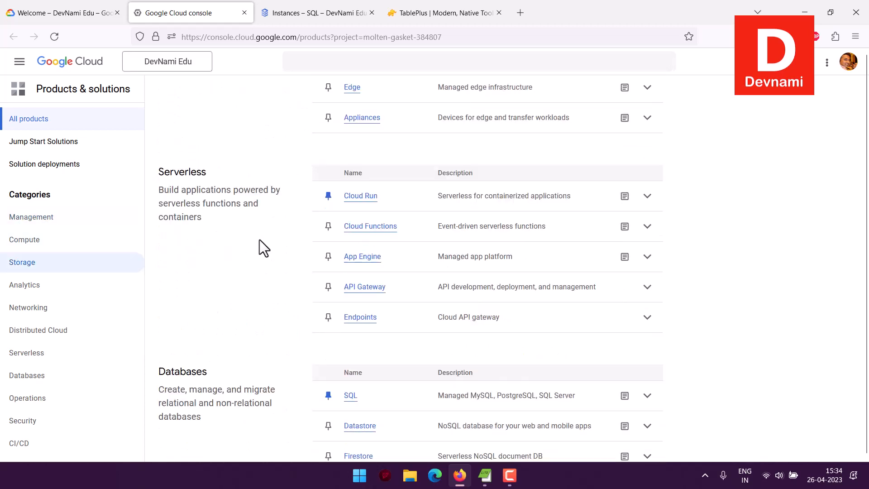
pyautogui.click(348, 201)
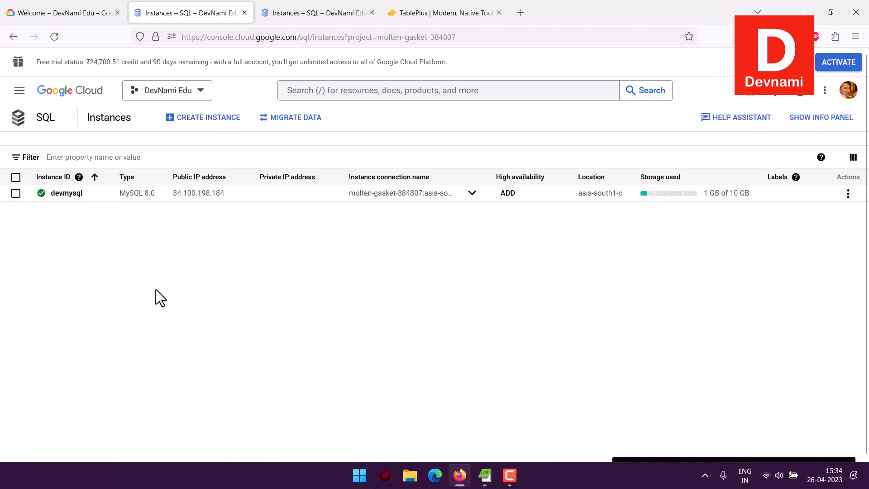
# Start creating a new SQL instance with MySQL as the database engine
pyautogui.click(202, 122)
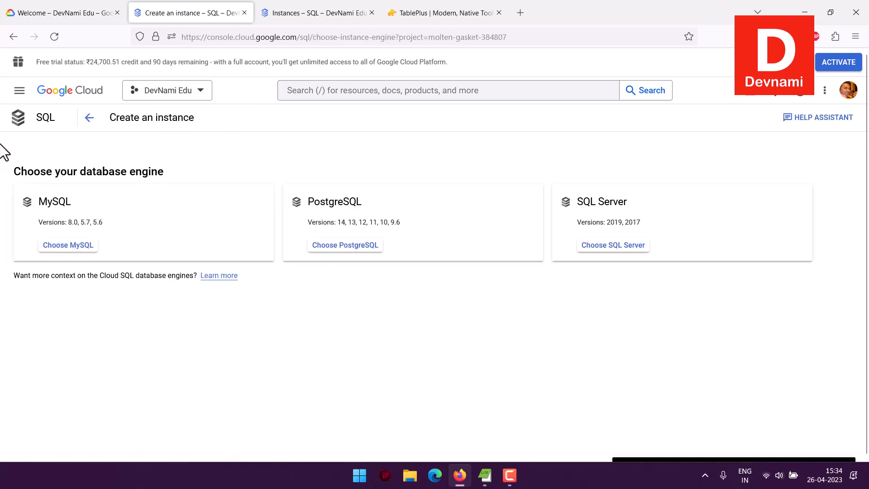
pyautogui.moveTo(14, 171); pyautogui.dragTo(156, 171)
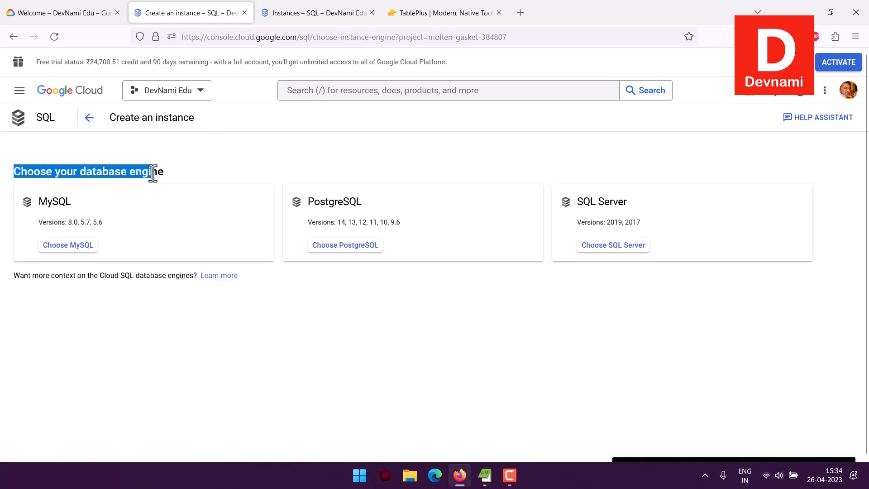
pyautogui.click(153, 172)
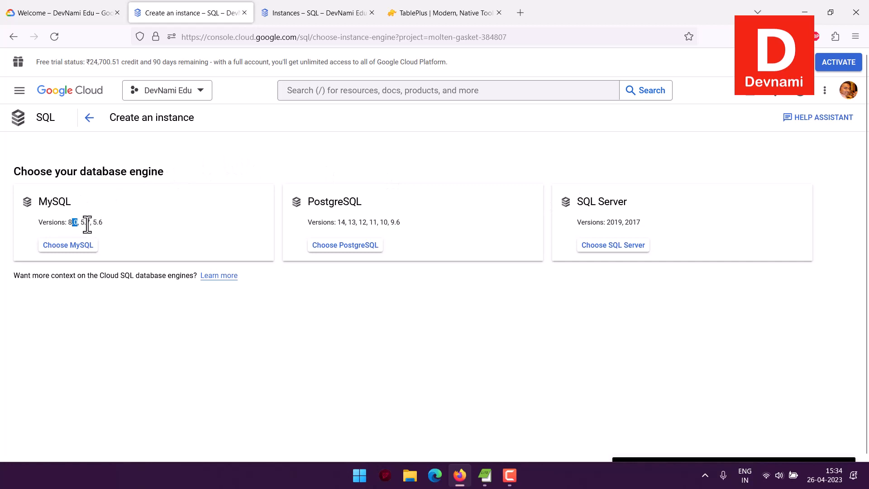
pyautogui.moveTo(104, 223); pyautogui.dragTo(38, 223)
pyautogui.click(120, 226)
pyautogui.click(68, 246)
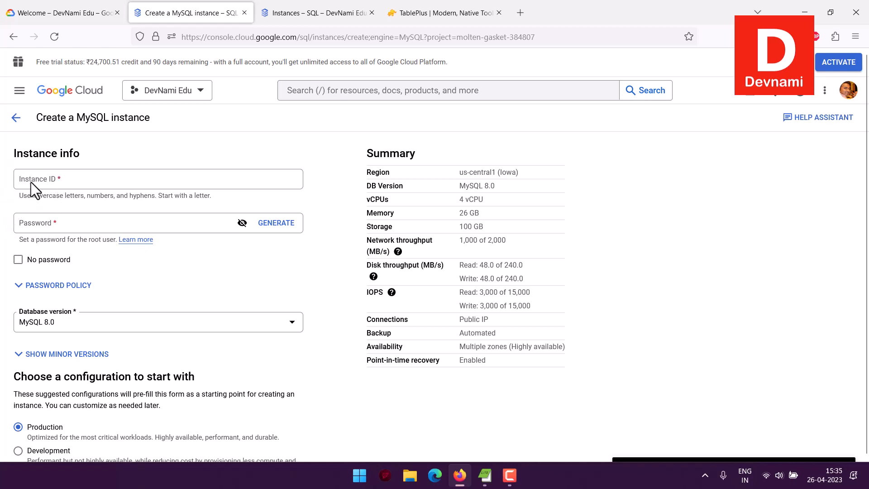
# Check the existing SQL instance list, and examine the password policy options for the new MySQL instance
pyautogui.click(314, 11)
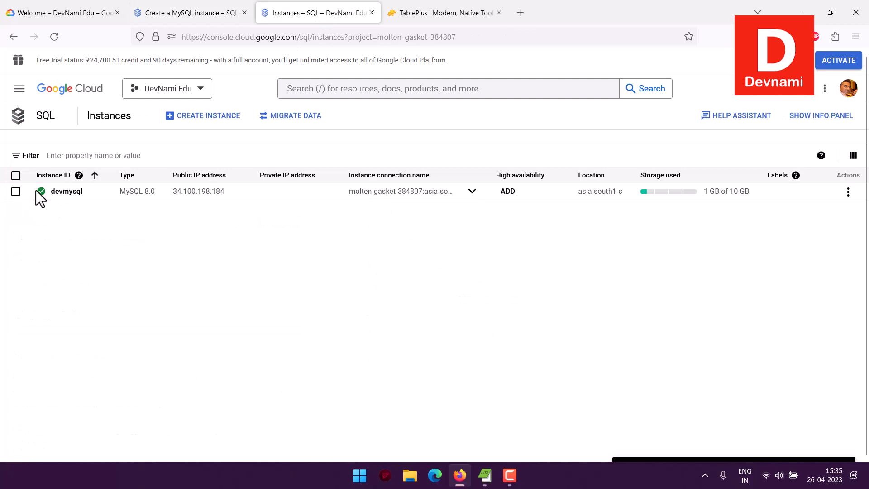
pyautogui.click(189, 11)
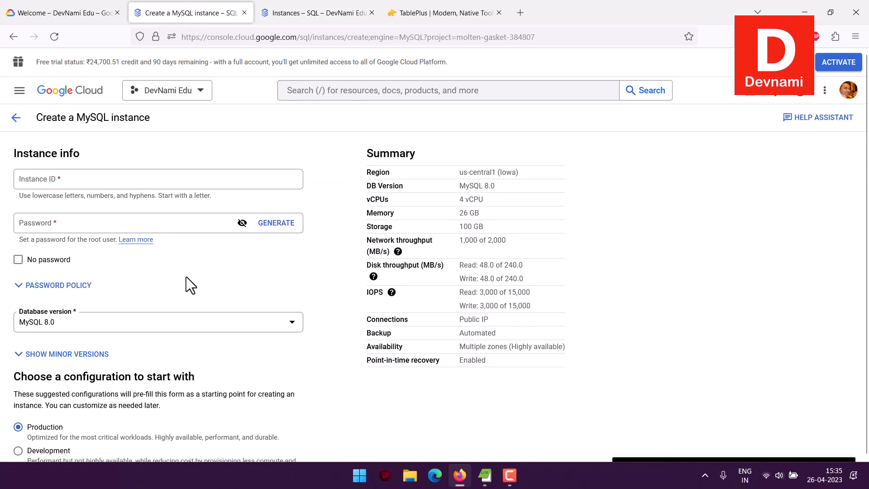
pyautogui.click(18, 286)
pyautogui.scroll(-2, 4, 259)
pyautogui.scroll(-1, 5, 259)
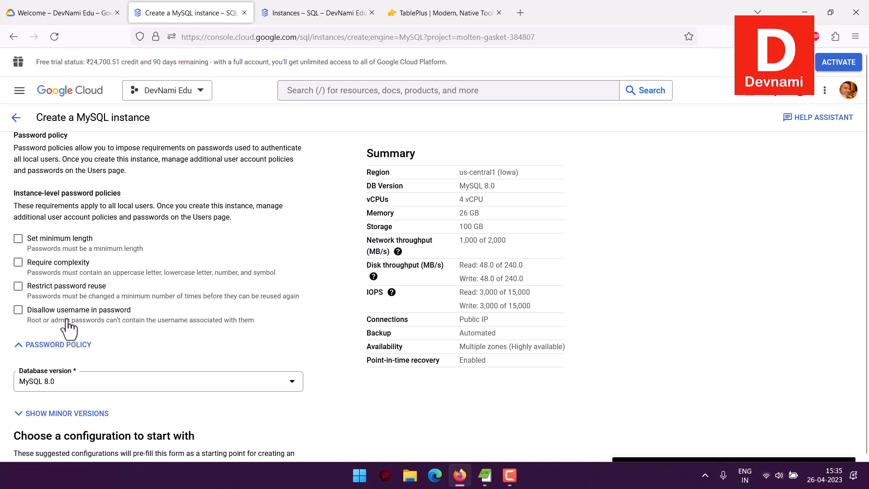
pyautogui.click(68, 345)
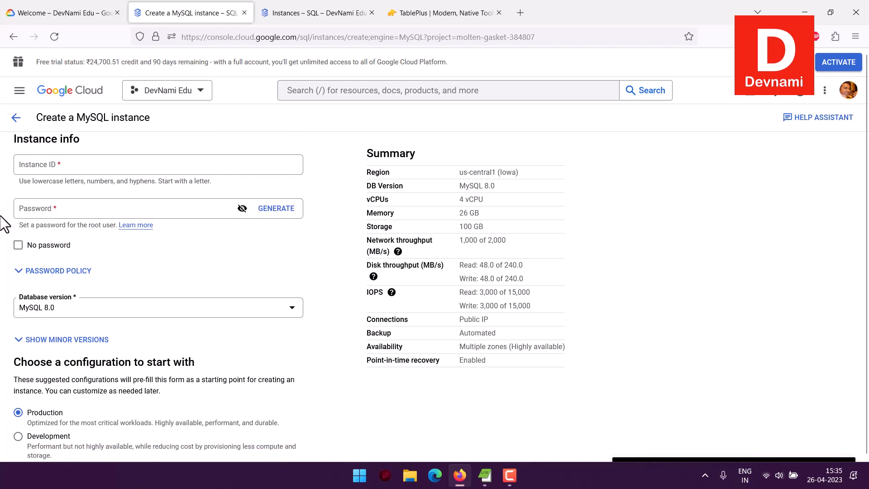
# Examine the database versions offered for the new MySQL instance
pyautogui.scroll(-3, 3, 221)
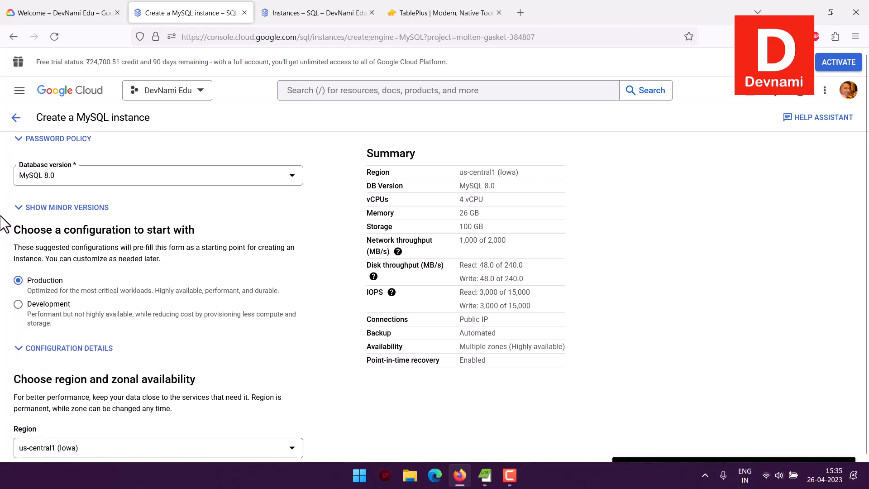
pyautogui.click(49, 172)
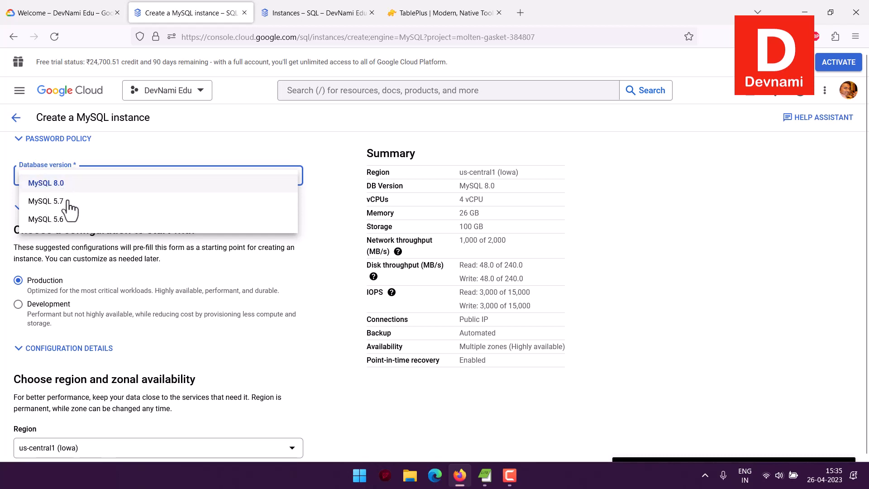
pyautogui.click(216, 151)
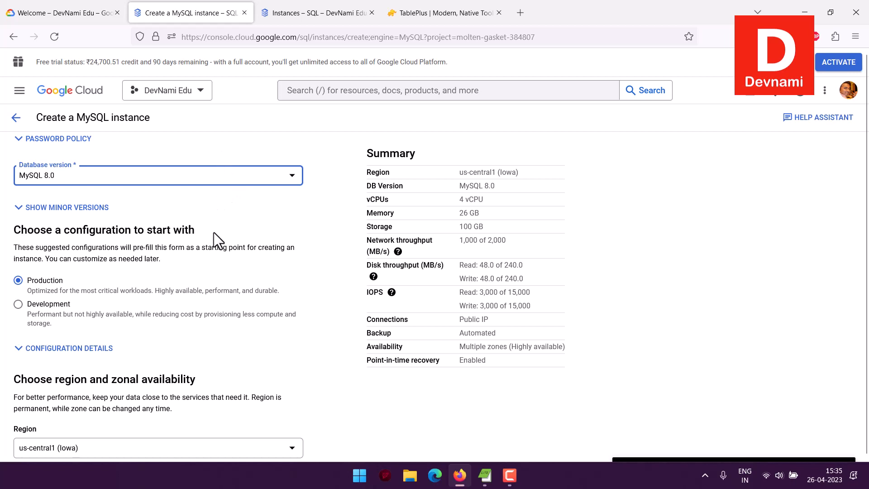
pyautogui.moveTo(214, 233)
pyautogui.mouseDown()
pyautogui.moveTo(1, 232)
pyautogui.moveTo(203, 226)
pyautogui.mouseUp()
pyautogui.click(200, 222)
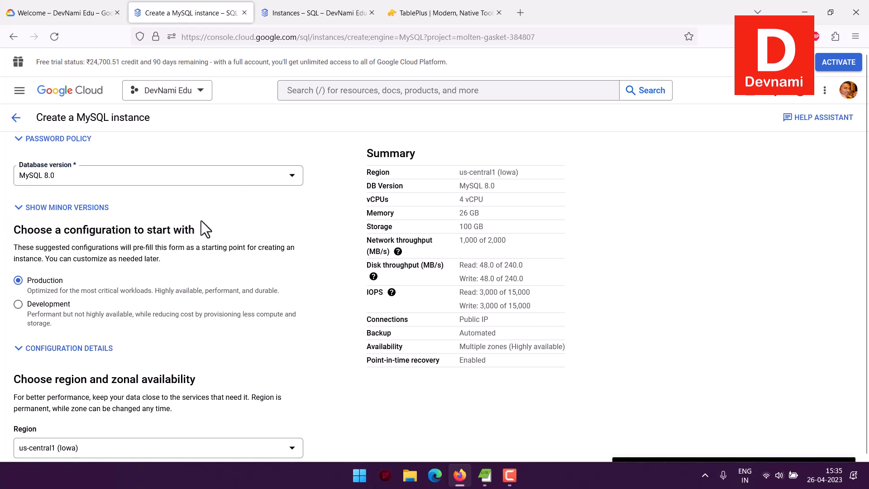
# Choose the Development configuration for the instance and expand the configuration details
pyautogui.scroll(-2, 103, 238)
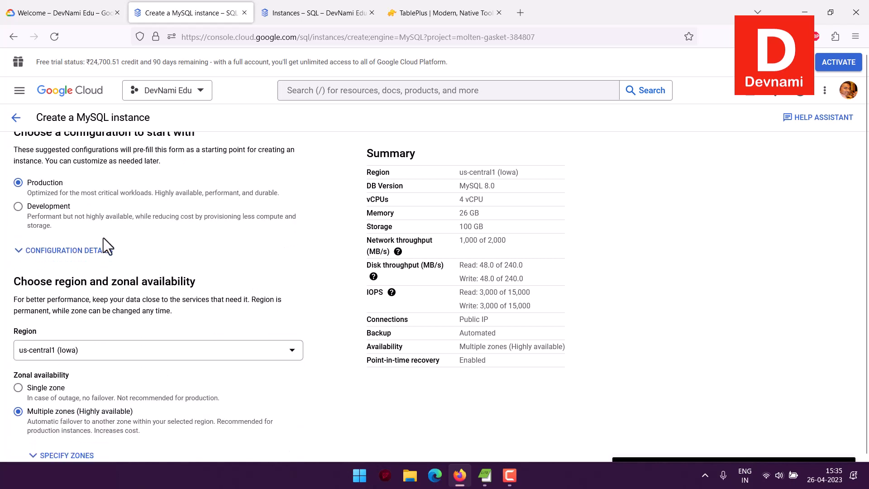
pyautogui.click(19, 206)
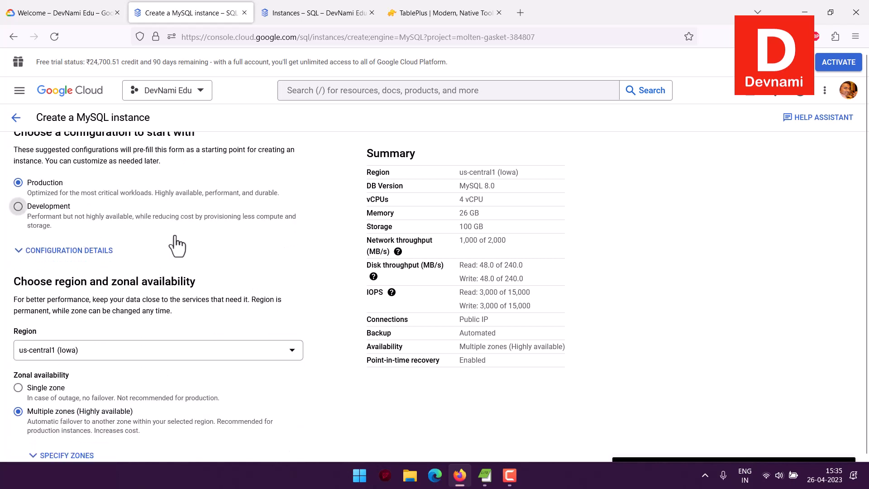
pyautogui.click(94, 258)
pyautogui.scroll(-2, 196, 259)
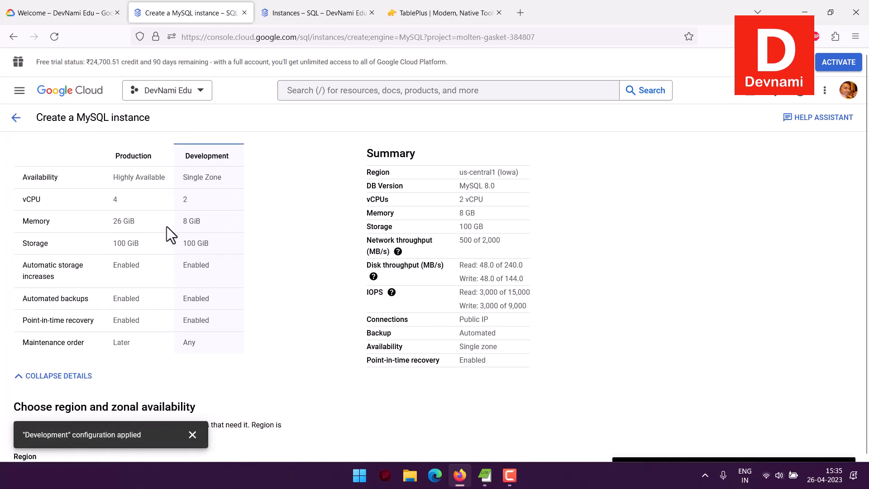
# Compare the Production and Development configurations by availability, vCPU, memory, storage, backups and maintenance, and collapse the details
pyautogui.moveTo(18, 172); pyautogui.dragTo(221, 341)
pyautogui.click(158, 204)
pyautogui.moveTo(121, 178); pyautogui.dragTo(223, 180)
pyautogui.click(225, 180)
pyautogui.moveTo(16, 194); pyautogui.dragTo(127, 202)
pyautogui.moveTo(33, 221); pyautogui.dragTo(212, 335)
pyautogui.click(180, 262)
pyautogui.moveTo(19, 307); pyautogui.dragTo(210, 338)
pyautogui.click(74, 297)
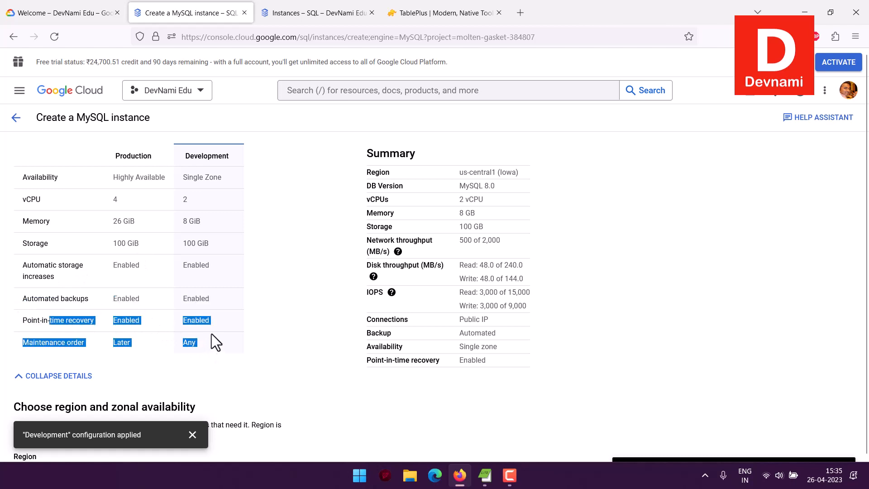
pyautogui.click(211, 333)
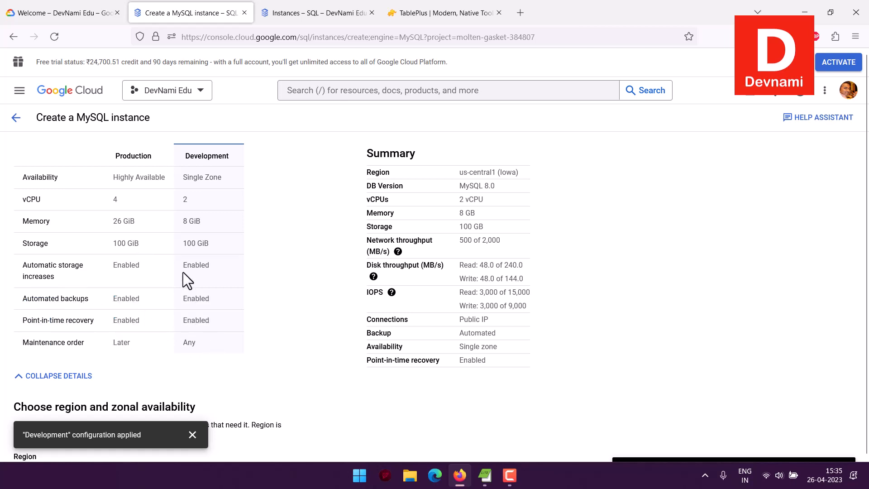
pyautogui.click(76, 379)
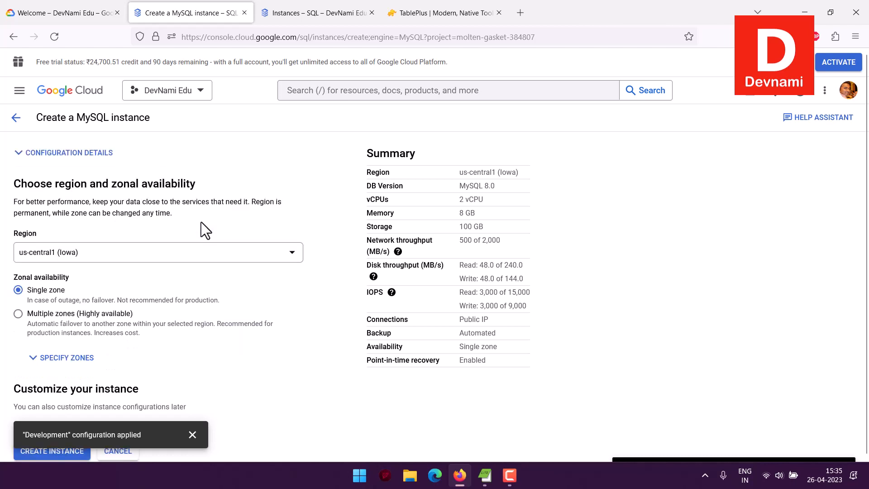
# Examine the regions offered for the new MySQL instance and close the region list without choosing one
pyautogui.scroll(-1, 201, 222)
pyautogui.scroll(1, 201, 222)
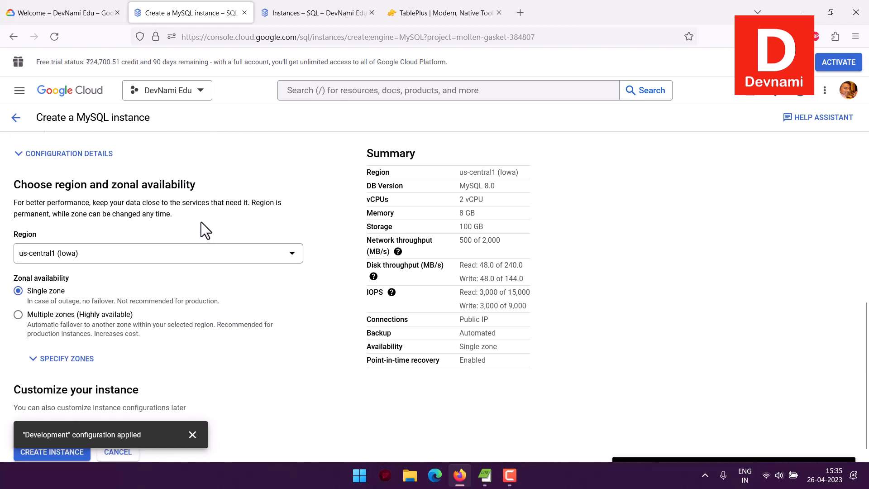
pyautogui.scroll(-1, 203, 221)
pyautogui.click(192, 256)
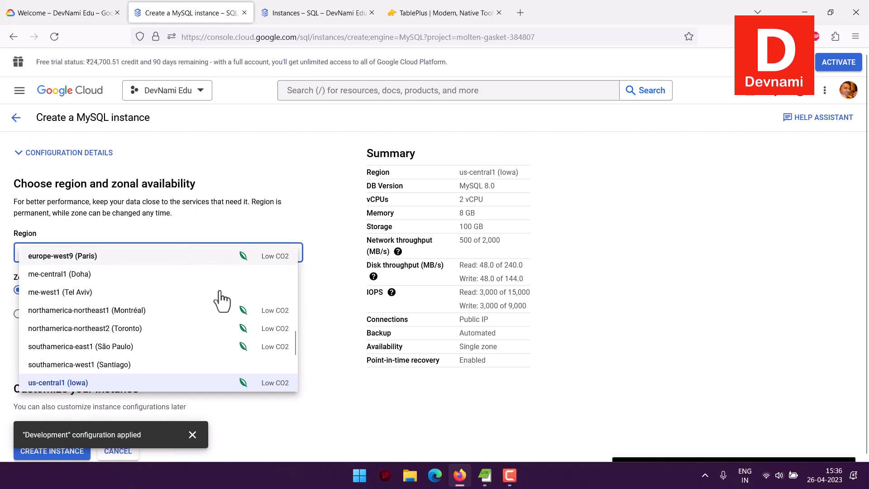
pyautogui.scroll(10, 223, 297)
pyautogui.scroll(-10, 208, 338)
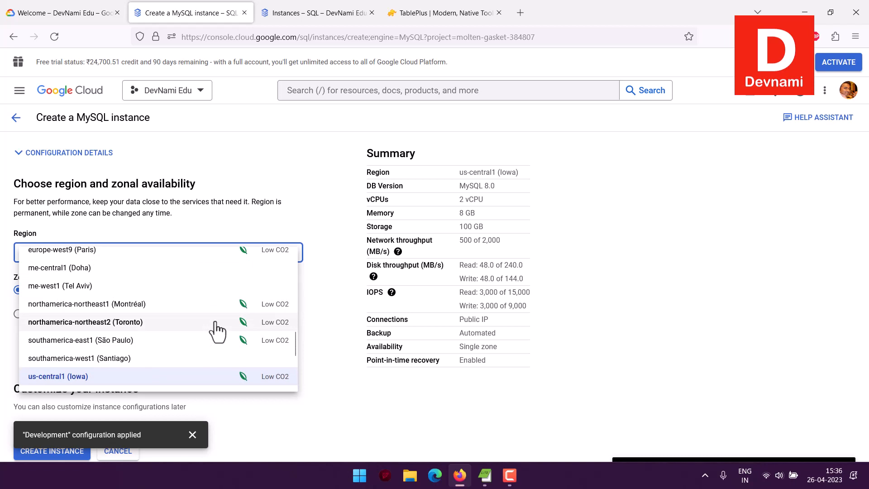
pyautogui.scroll(-2, 215, 330)
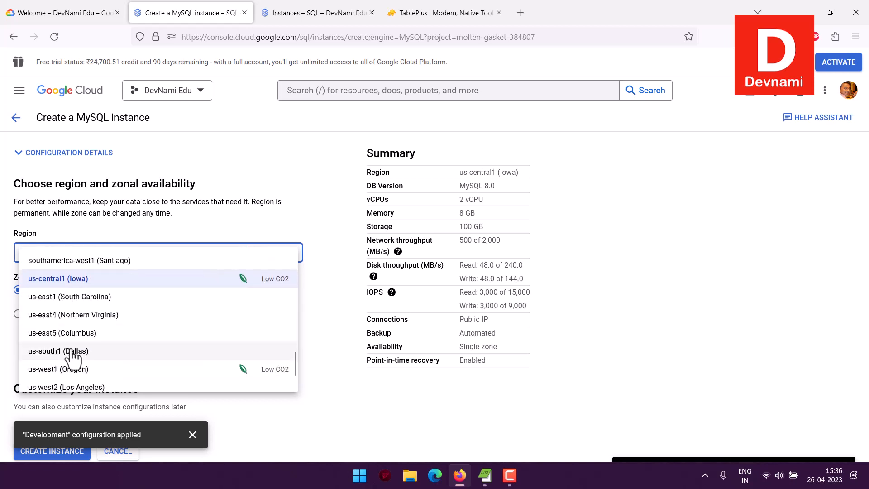
pyautogui.scroll(6, 226, 351)
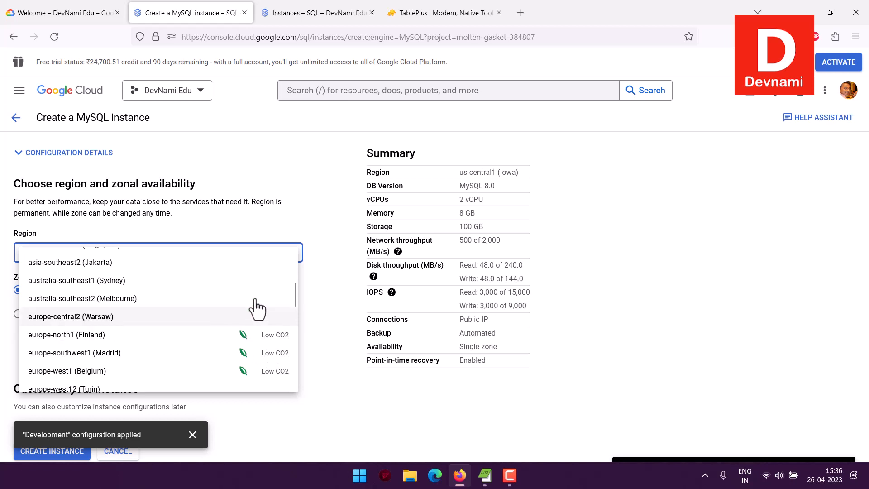
pyautogui.click(191, 432)
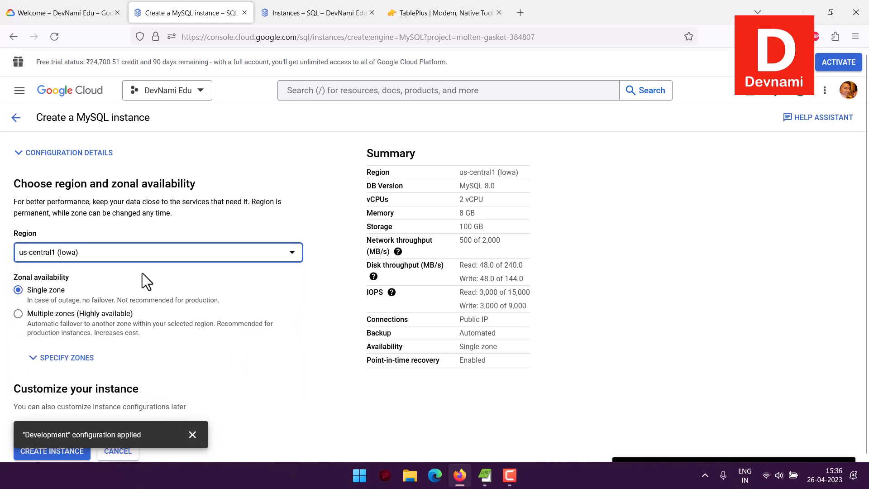
# Set the instance's region to asia-south1 (Mumbai)
pyautogui.click(146, 261)
pyautogui.scroll(10, 230, 296)
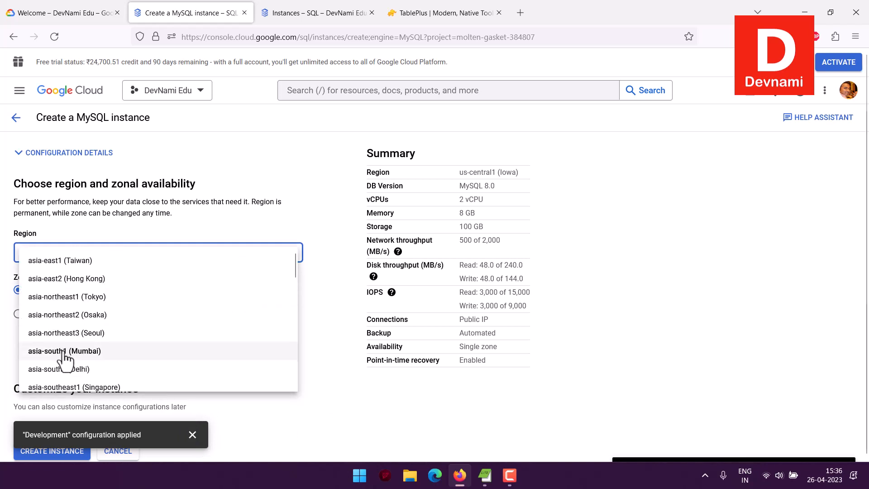
pyautogui.click(65, 352)
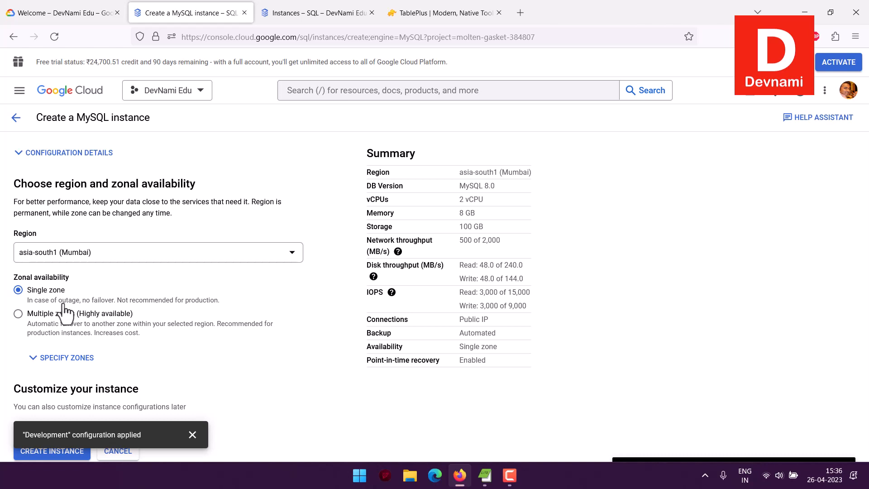
# Show the instance's additional configuration options and expand the machine type settings
pyautogui.scroll(-1, 65, 313)
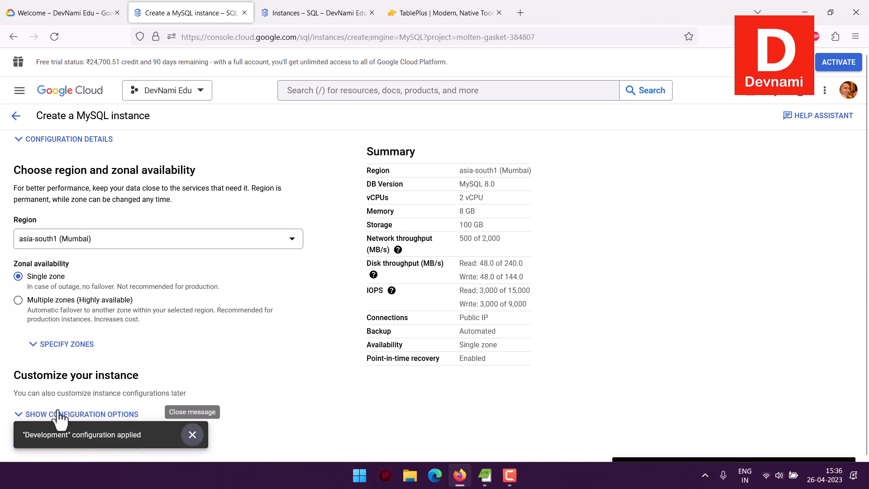
pyautogui.click(121, 414)
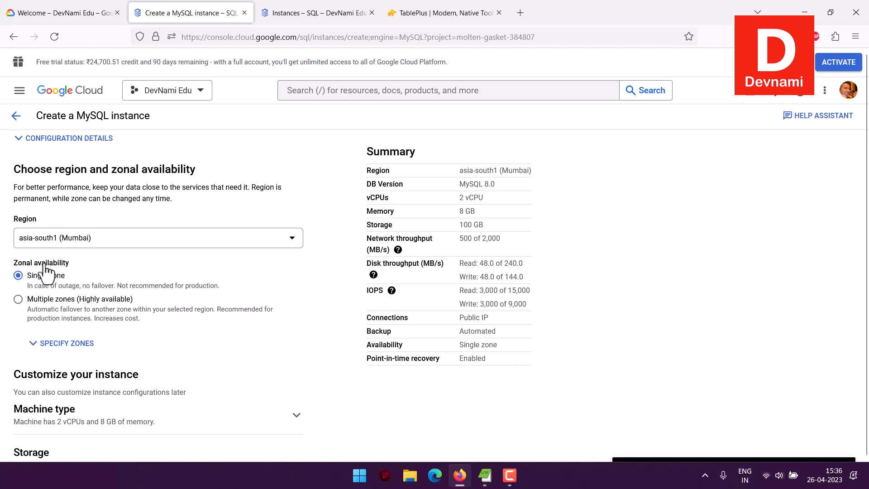
pyautogui.scroll(-3, 91, 276)
pyautogui.click(137, 276)
# Try the Shared core machine type and check its vCPU and memory in the summary
pyautogui.click(45, 345)
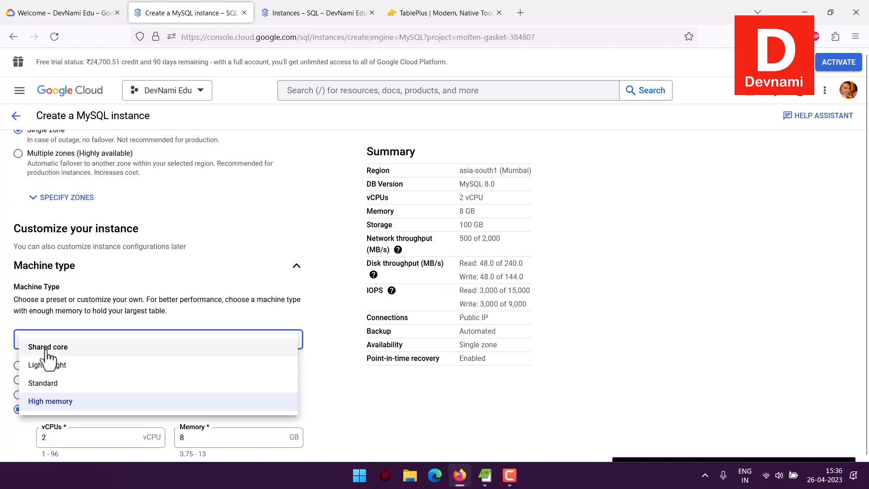
pyautogui.click(48, 346)
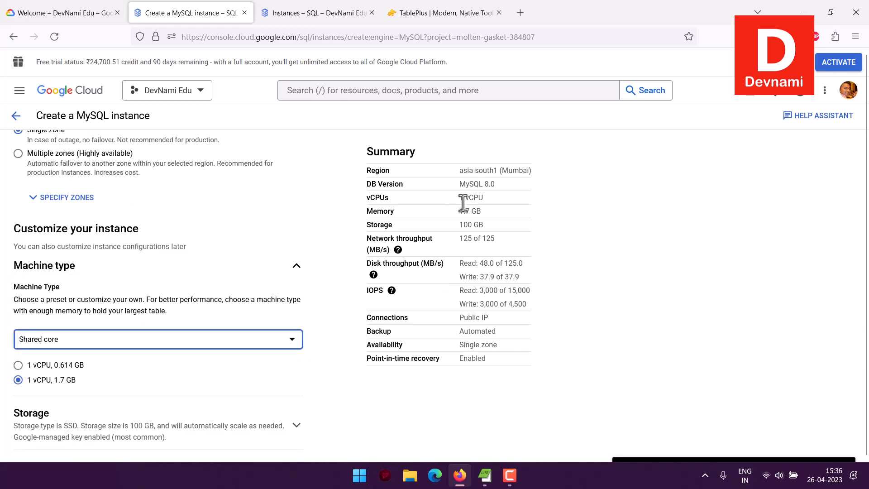
pyautogui.doubleClick(461, 198)
pyautogui.moveTo(471, 198); pyautogui.dragTo(496, 250)
pyautogui.click(495, 244)
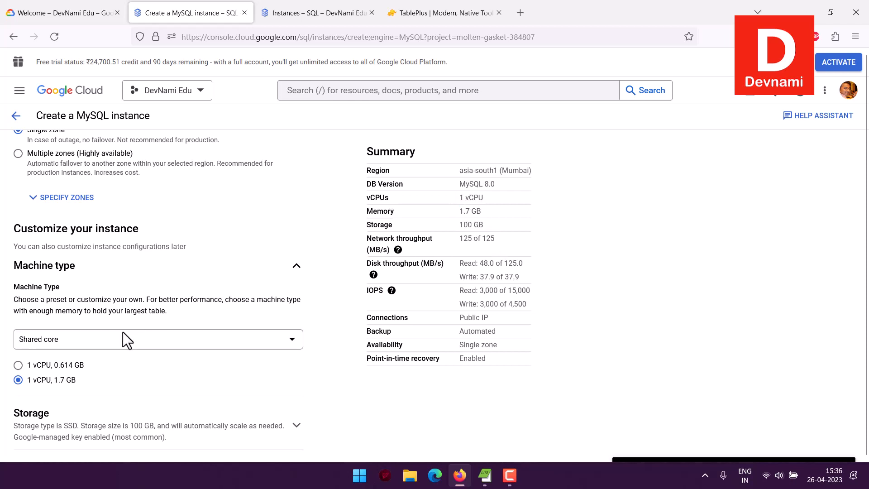
# Set the machine type to Lightweight
pyautogui.click(122, 336)
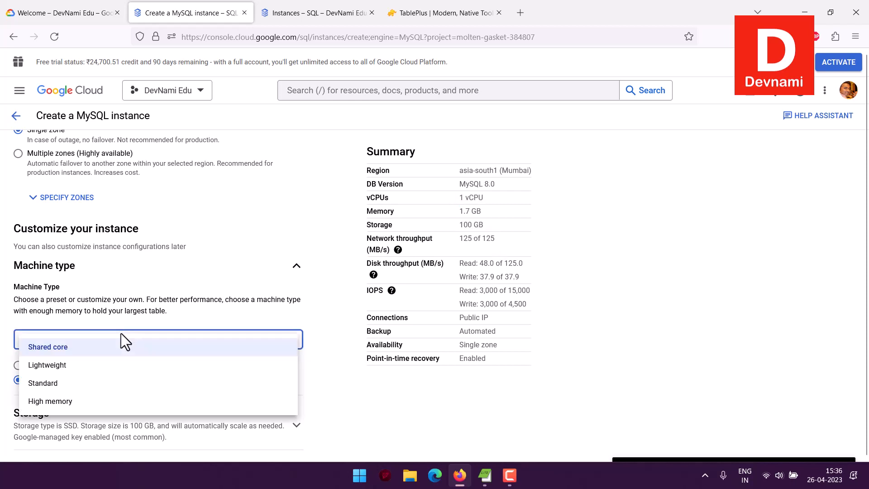
pyautogui.click(91, 365)
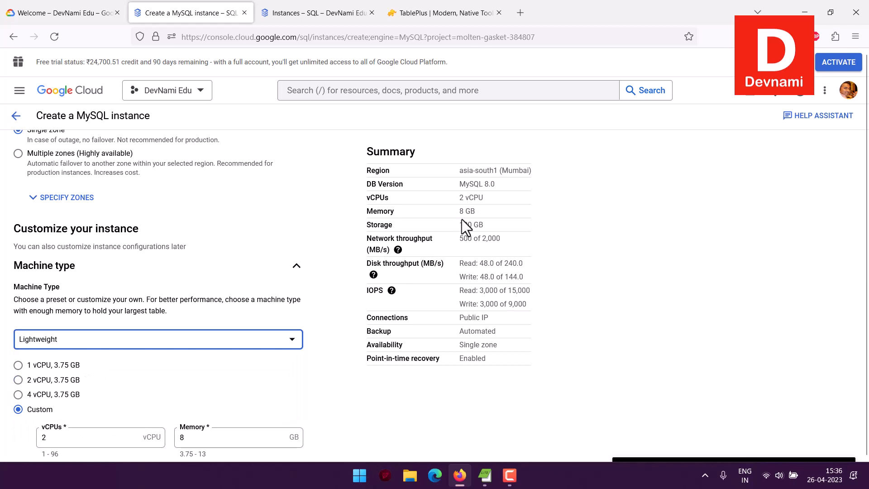
# Expand the storage settings and set the storage capacity to 10 GB
pyautogui.scroll(-6, 462, 220)
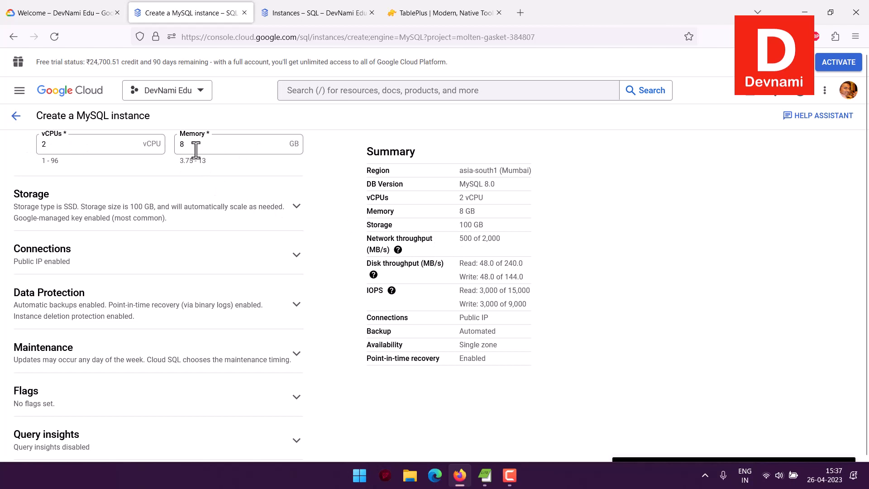
pyautogui.click(145, 209)
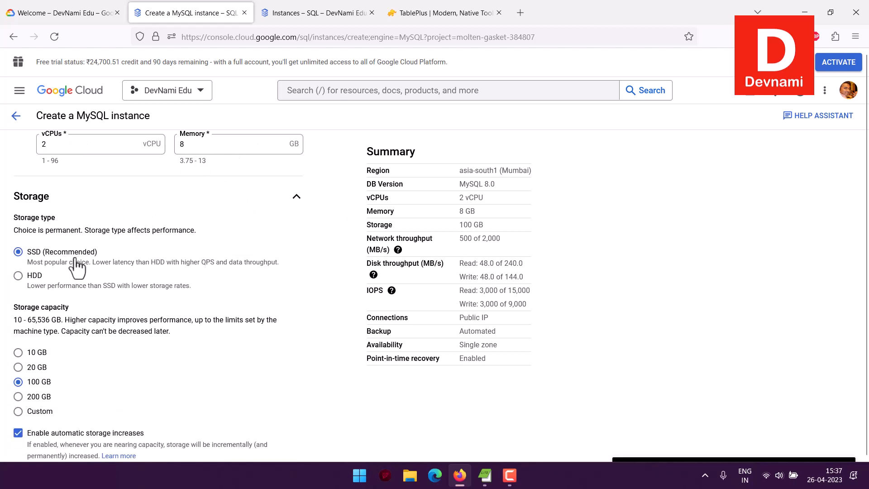
pyautogui.click(6, 354)
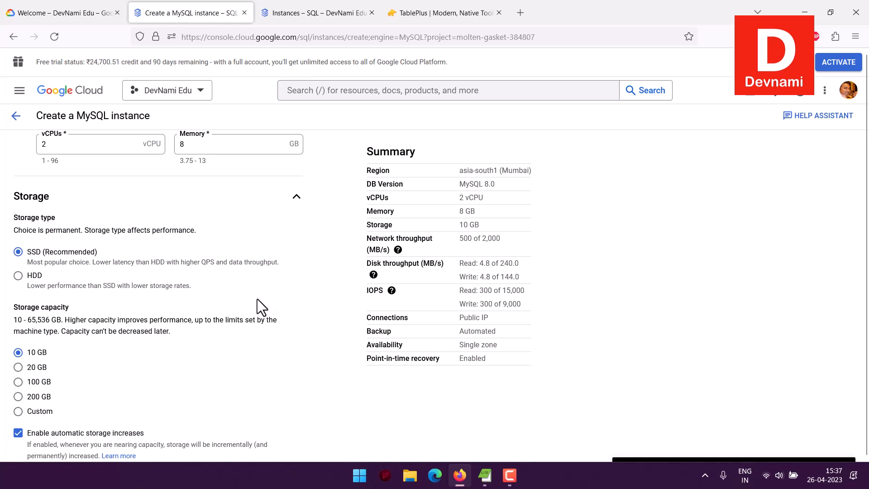
# Expand the connection settings and review the instance IP assignment and authorized network options
pyautogui.scroll(-4, 257, 301)
pyautogui.click(119, 330)
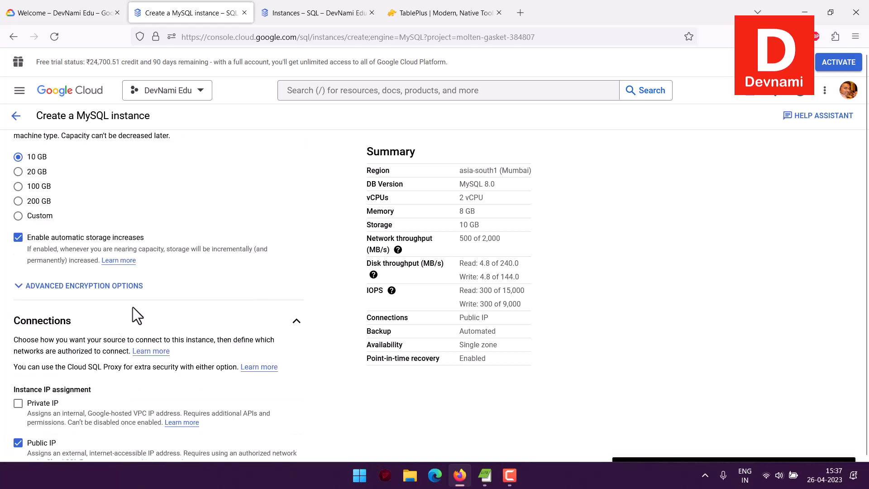
pyautogui.scroll(-3, 136, 310)
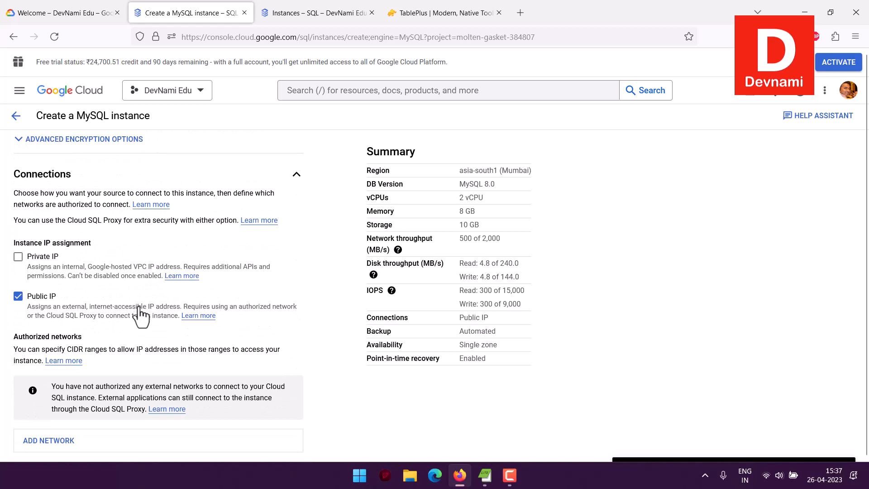
pyautogui.scroll(-6, 136, 310)
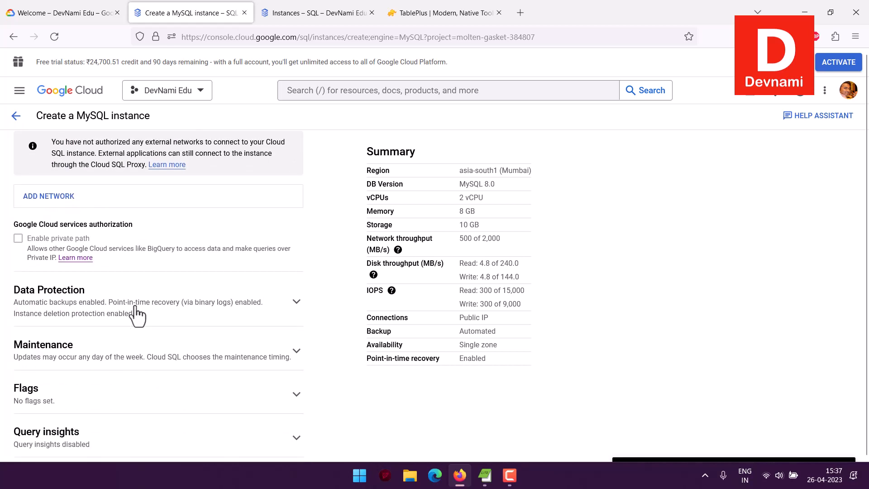
pyautogui.scroll(2, 113, 272)
pyautogui.scroll(1, 117, 304)
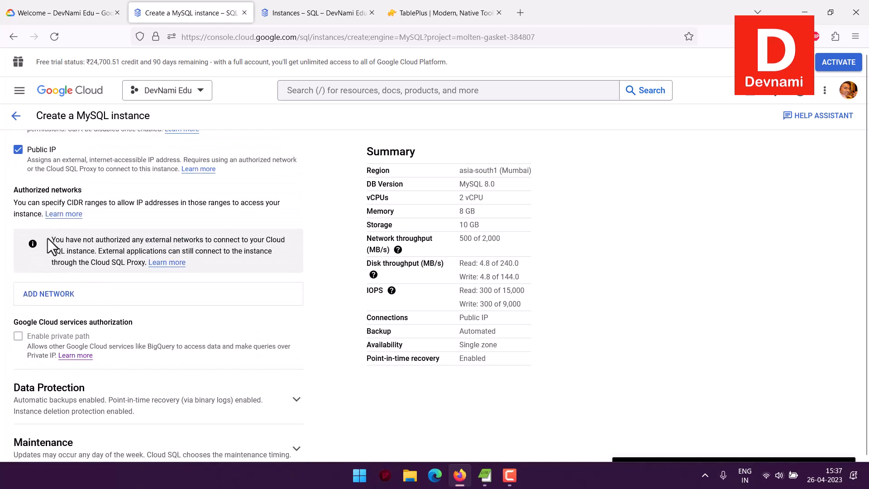
# Add an authorized network named "all" with the range 0.0.0.0/0
pyautogui.click(51, 297)
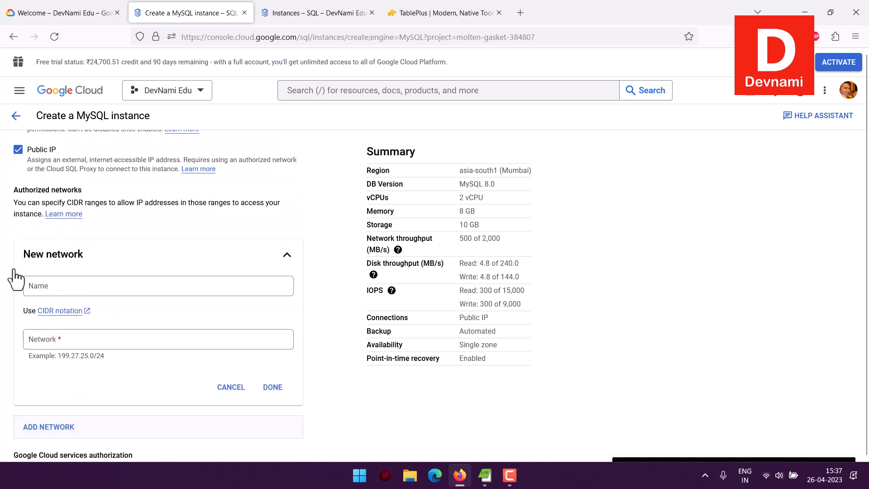
pyautogui.click(45, 287)
pyautogui.write('all')
pyautogui.click(76, 344)
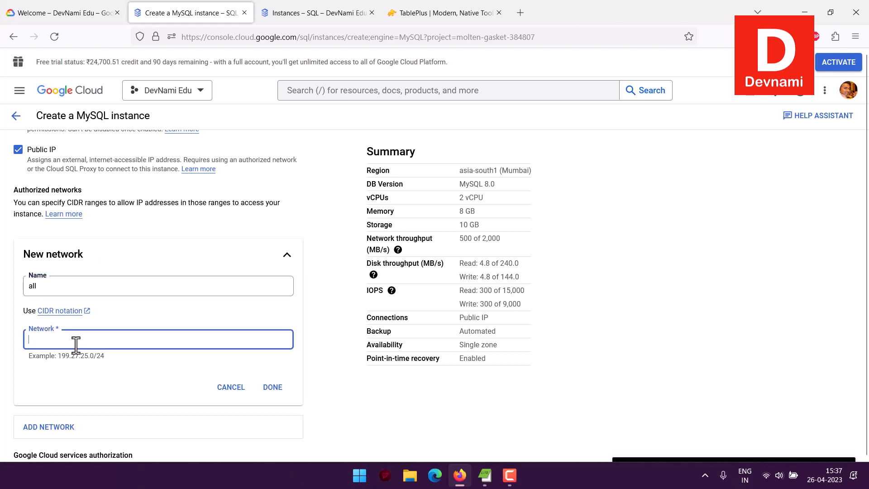
pyautogui.write('0.0.0.0')
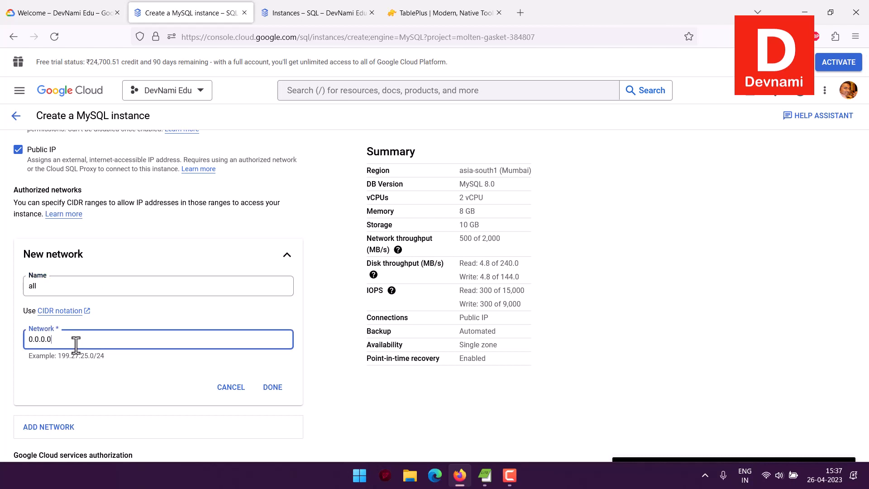
pyautogui.write('/0')
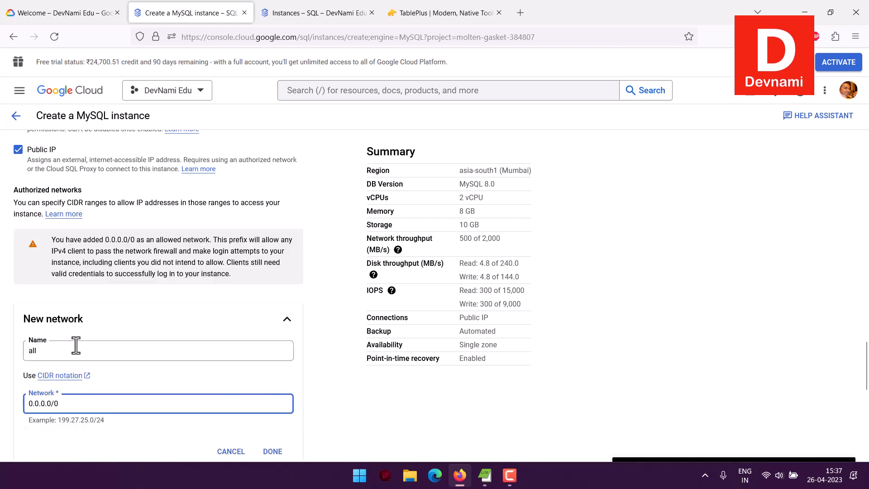
pyautogui.click(273, 451)
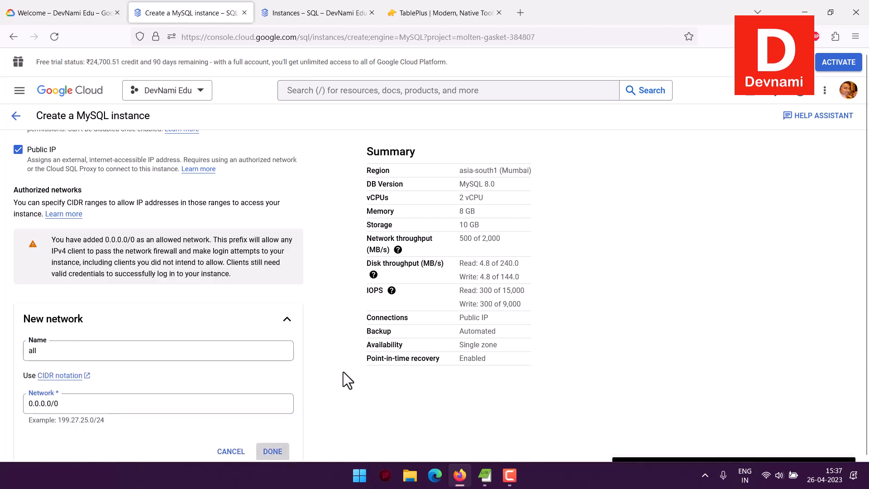
# Expand the data protection settings and review the backup, point-in-time recovery and deletion protection options
pyautogui.scroll(-1, 343, 370)
pyautogui.scroll(-2, 341, 365)
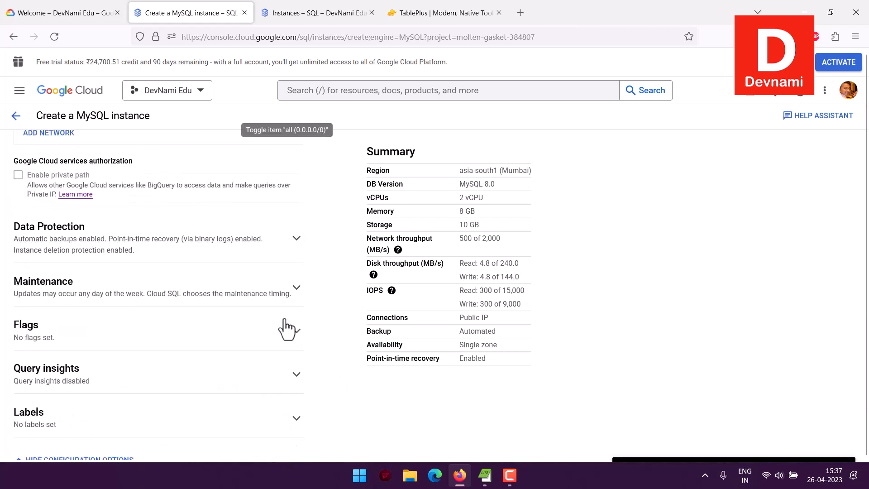
pyautogui.click(294, 243)
pyautogui.scroll(-2, 218, 240)
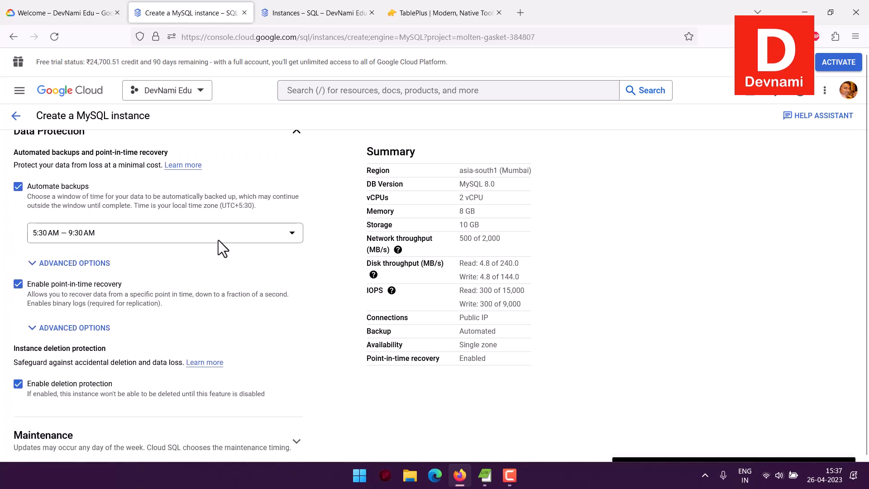
pyautogui.scroll(-4, 218, 240)
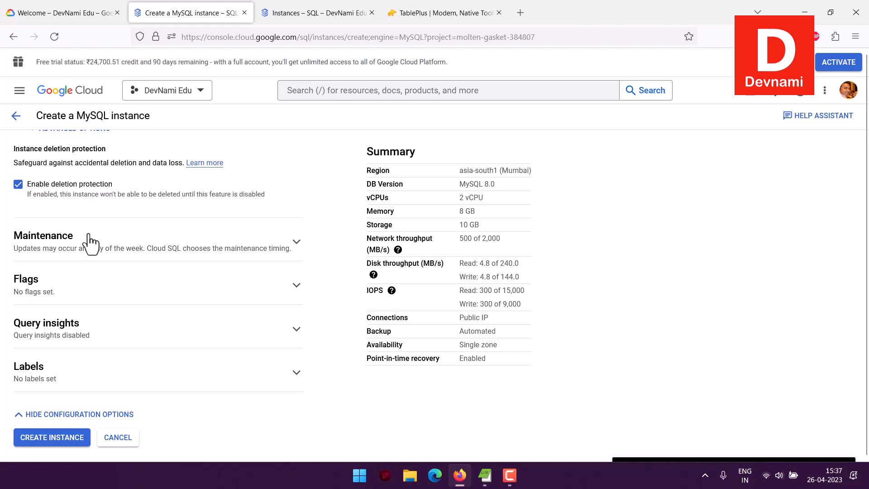
# Examine the maintenance window, order of update and deny maintenance period settings, and collapse the advanced maintenance options
pyautogui.click(34, 240)
pyautogui.scroll(-2, 219, 242)
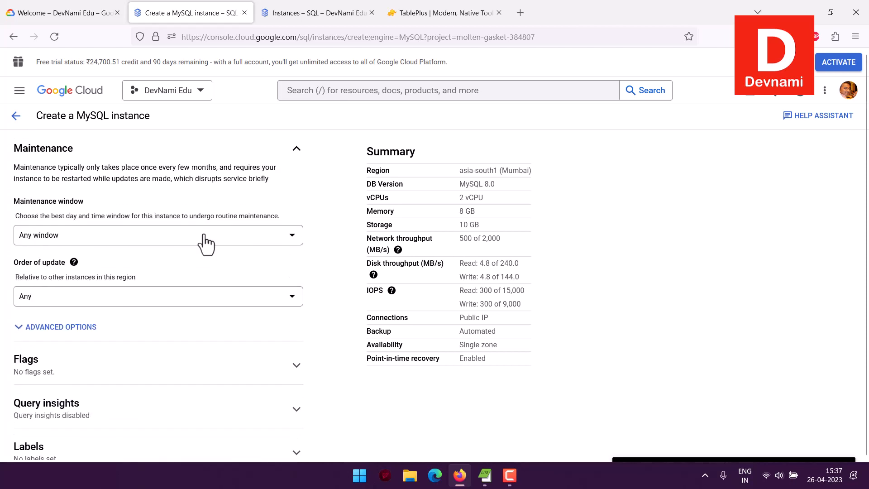
pyautogui.click(39, 240)
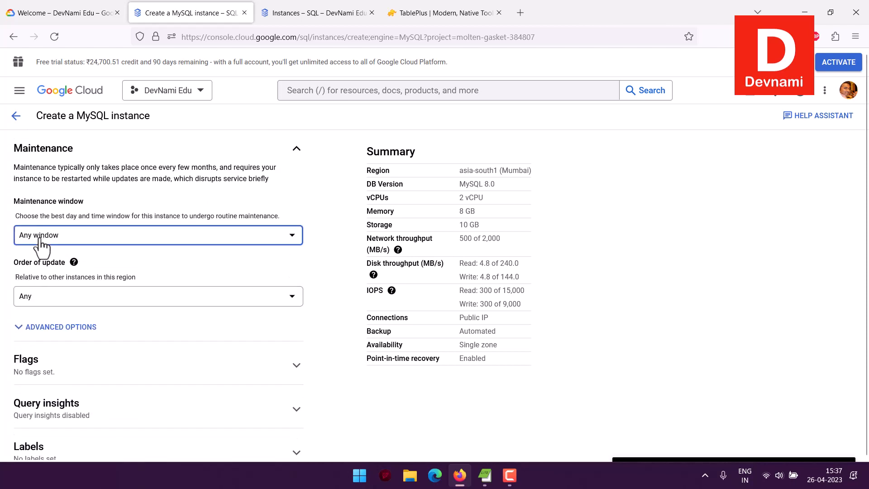
pyautogui.click(15, 215)
pyautogui.click(68, 327)
pyautogui.scroll(-2, 213, 278)
pyautogui.scroll(-2, 220, 313)
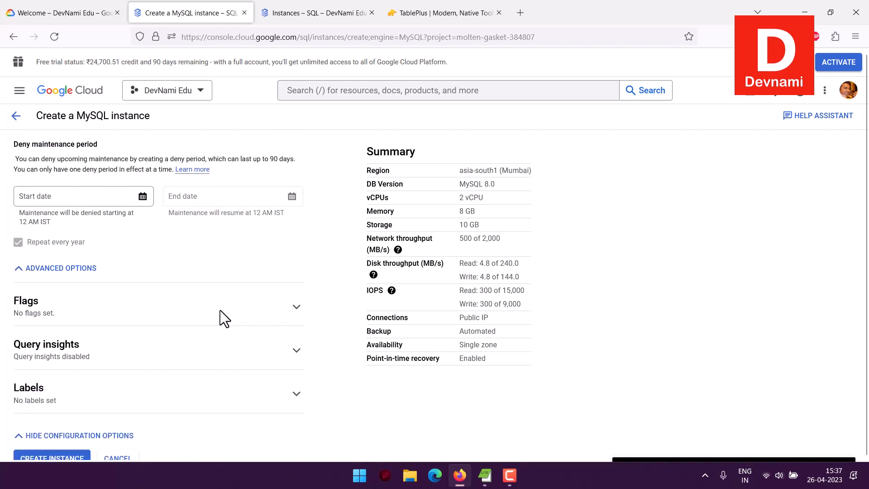
pyautogui.click(75, 252)
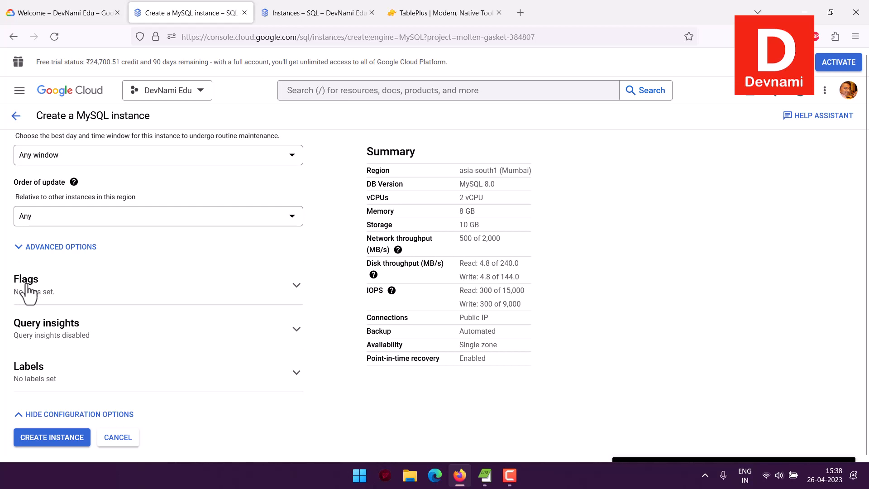
# Review the flags, query insights and labels options of the new MySQL instance
pyautogui.click(68, 288)
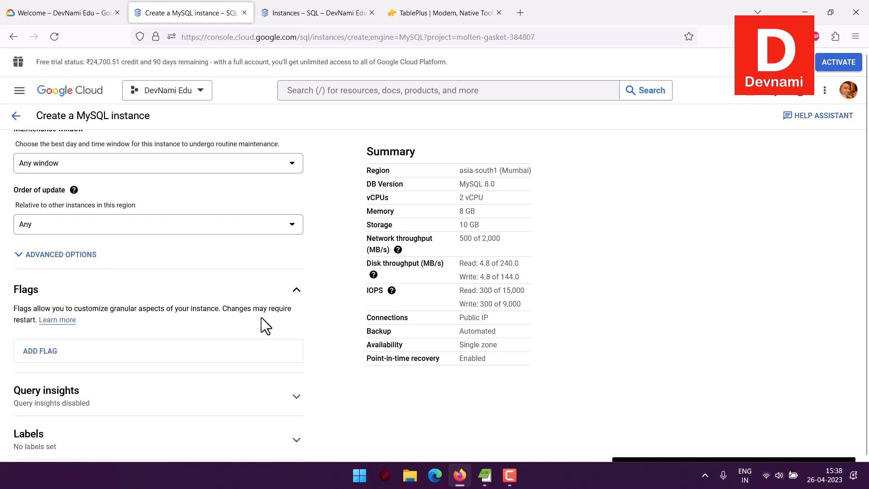
pyautogui.click(296, 292)
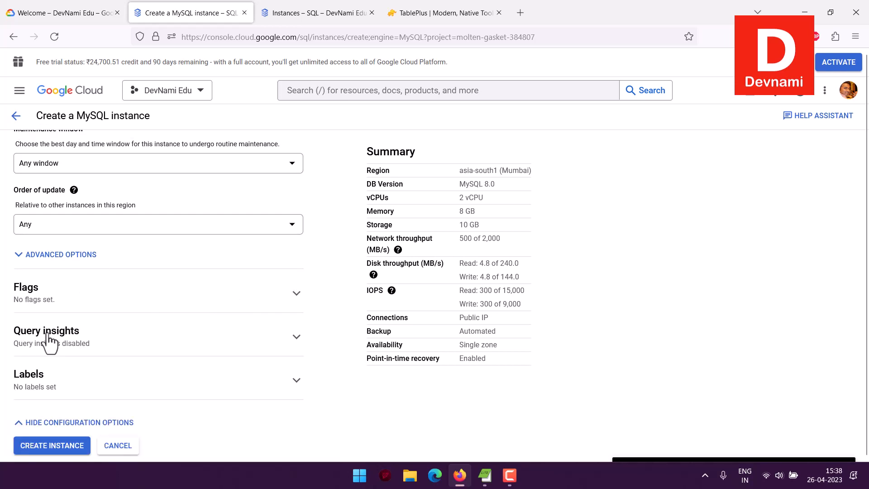
pyautogui.click(295, 337)
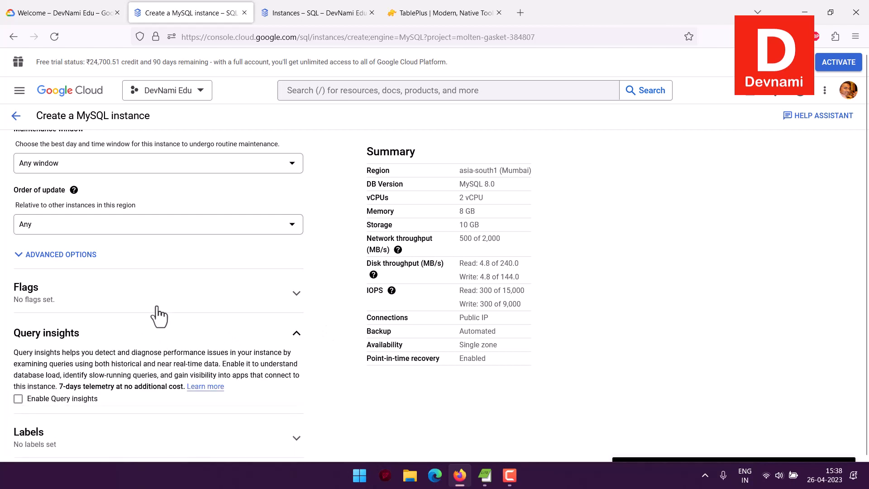
pyautogui.click(296, 335)
pyautogui.click(296, 380)
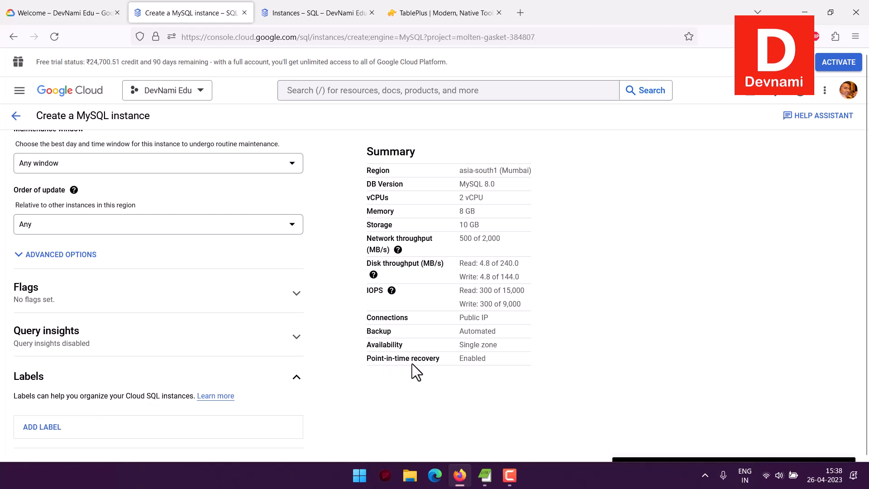
pyautogui.scroll(-2, 412, 363)
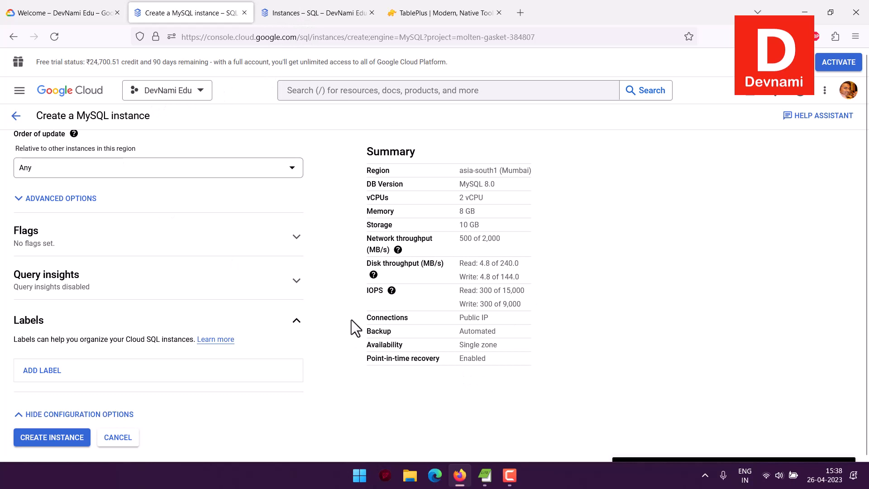
# Close the MySQL instance creation page and open the existing devmysql instance from the instance list
pyautogui.click(286, 16)
pyautogui.click(244, 13)
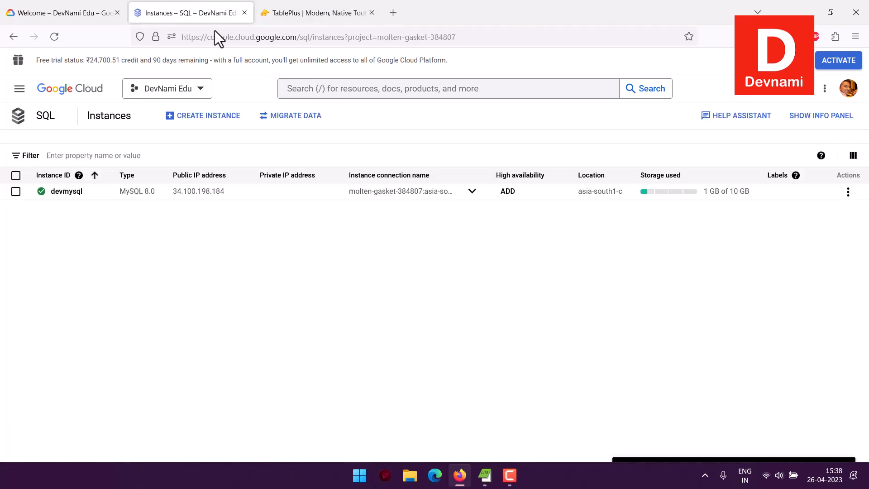
pyautogui.click(66, 191)
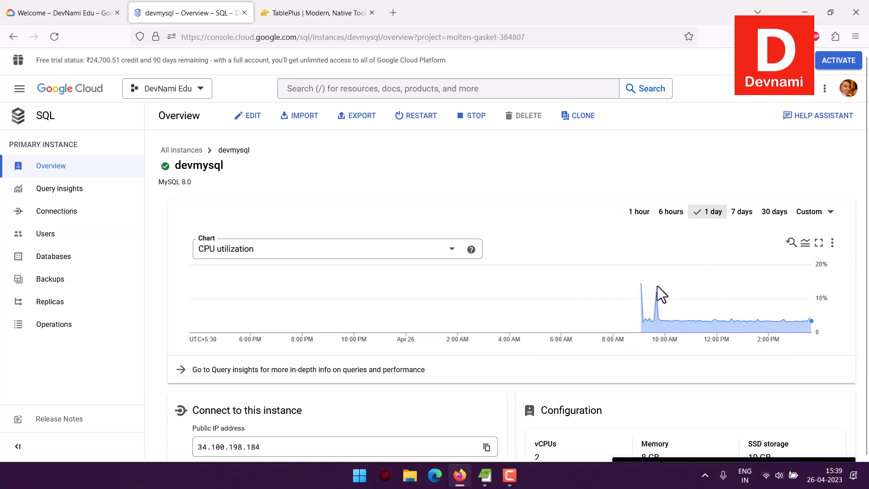
# Examine the devmysql overview, including the CPU utilization chart, connection details, configuration and maintenance information
pyautogui.moveTo(641, 285)
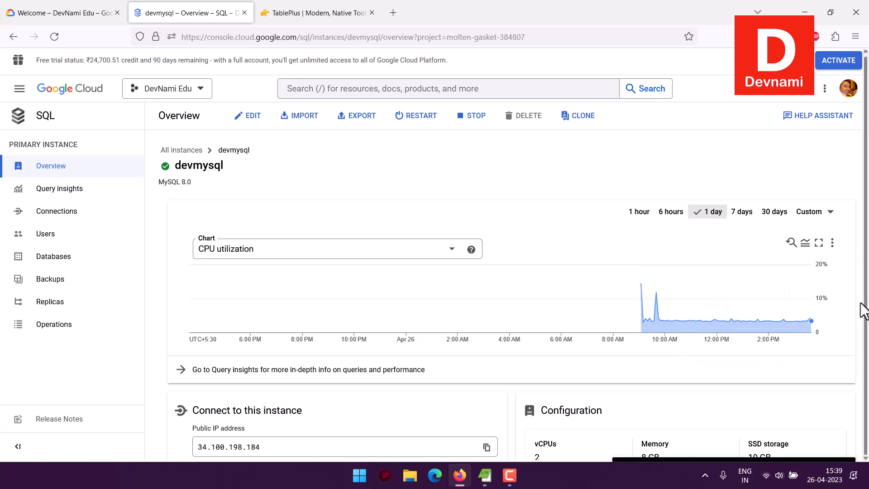
pyautogui.scroll(-5, 863, 309)
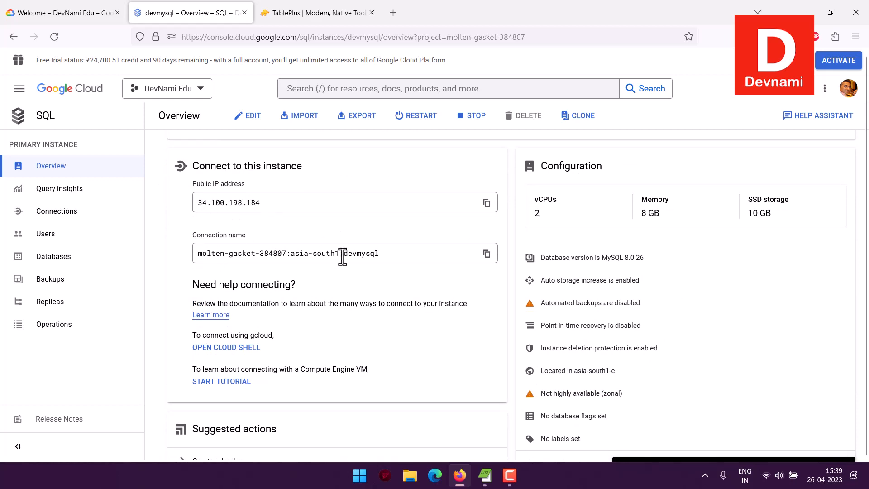
pyautogui.scroll(-6, 343, 257)
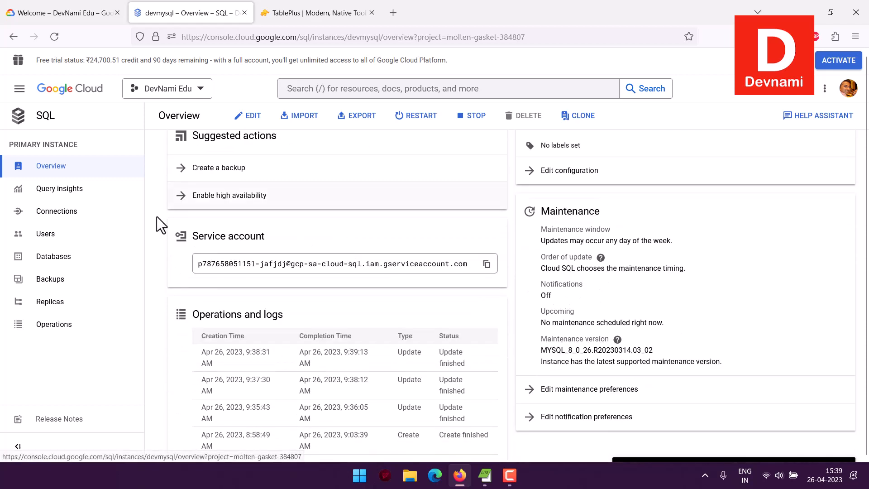
# Open the security settings for the devmysql connections and download the server certificates
pyautogui.click(43, 217)
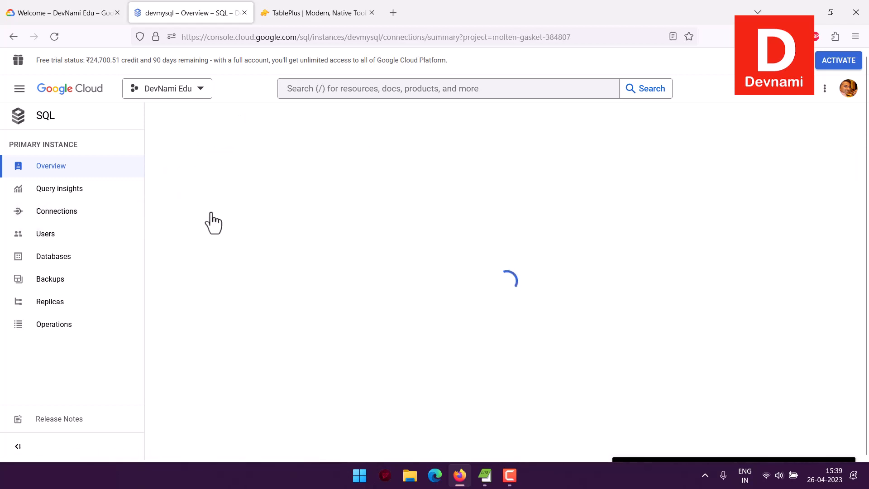
pyautogui.click(341, 210)
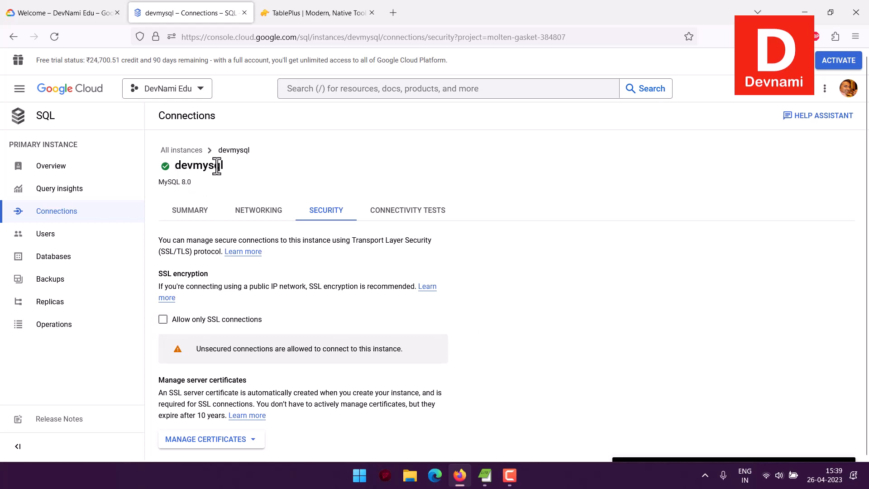
pyautogui.scroll(-4, 337, 362)
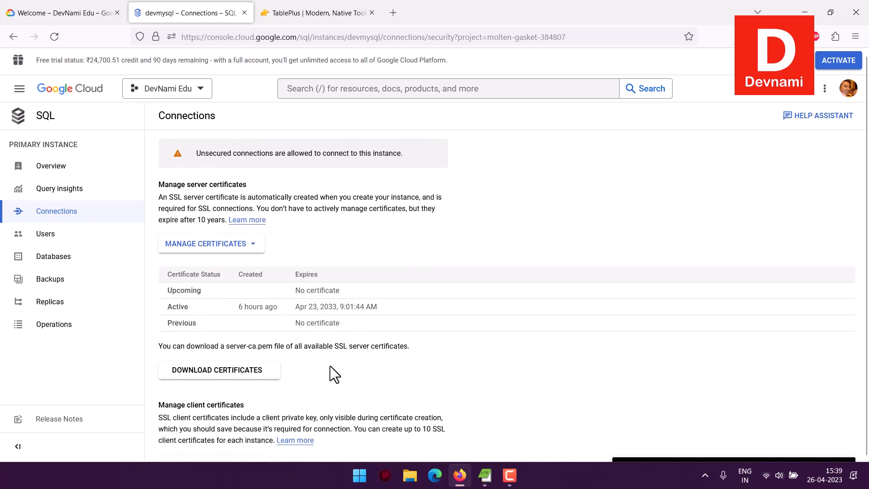
pyautogui.click(235, 374)
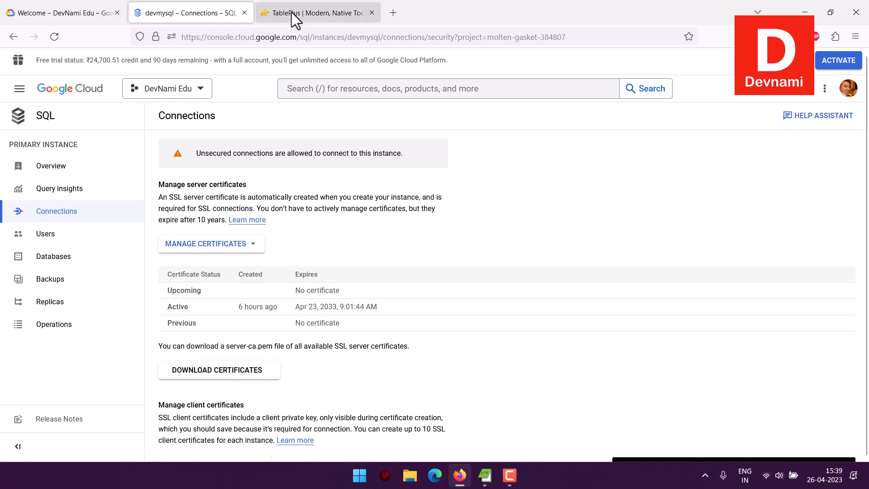
pyautogui.click(303, 13)
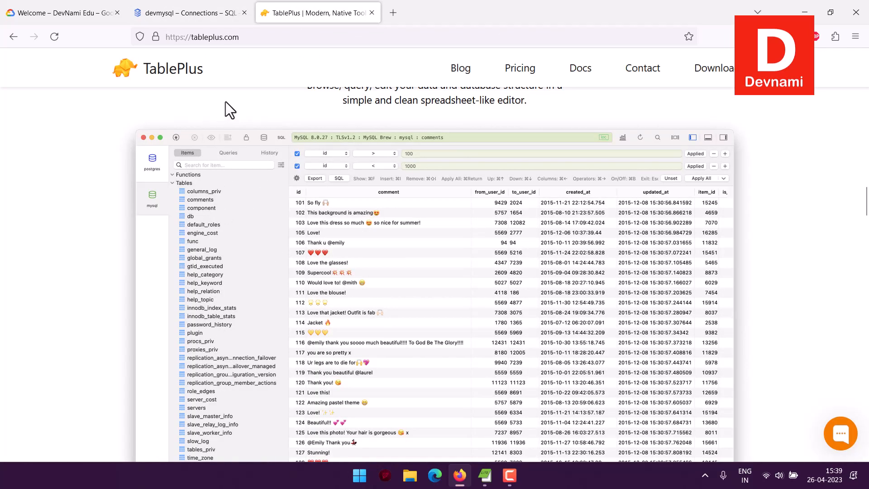
pyautogui.click(202, 16)
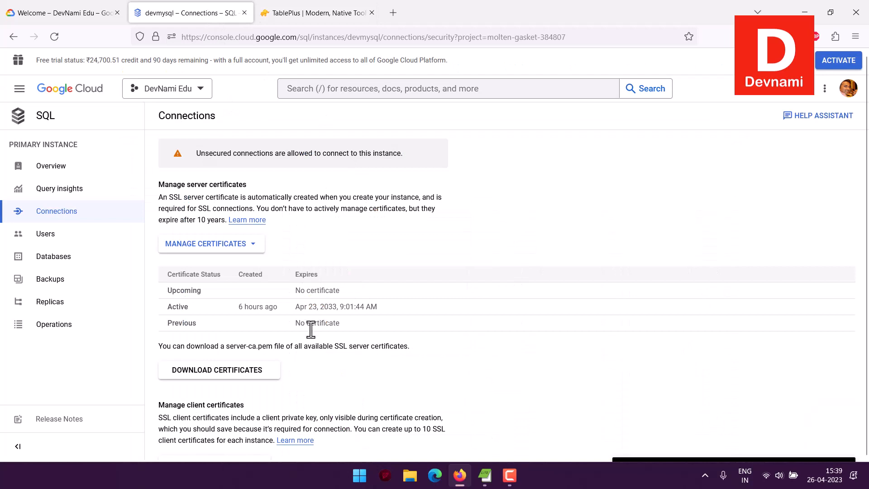
# Review the networking settings of devmysql, including its IP assignment and the authorized network All (0.0.0.0/0)
pyautogui.scroll(5, 339, 269)
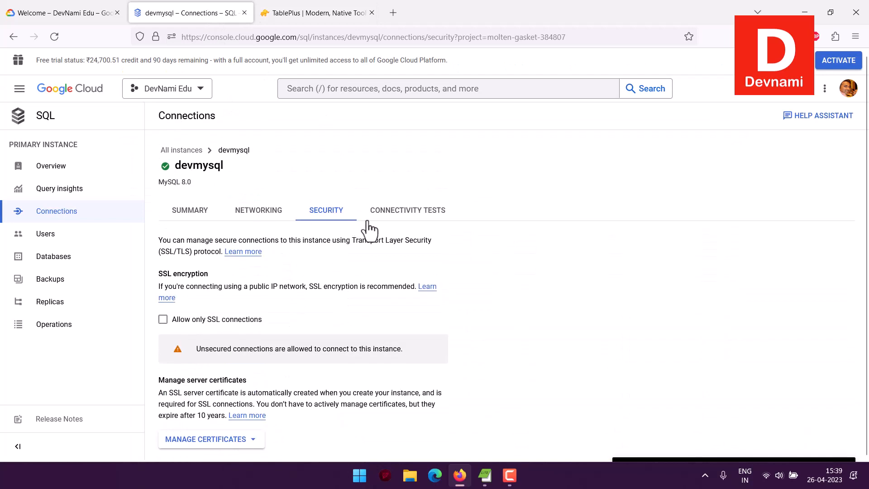
pyautogui.scroll(-2, 351, 281)
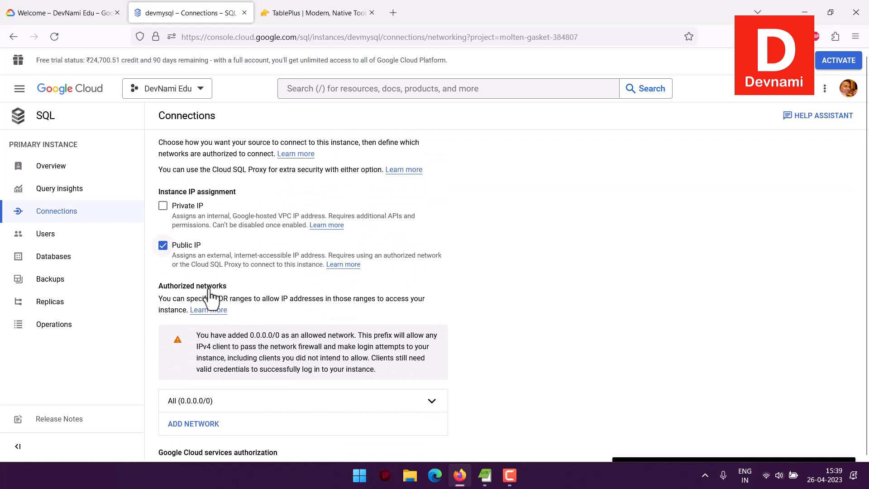
pyautogui.scroll(-2, 209, 297)
pyautogui.click(190, 300)
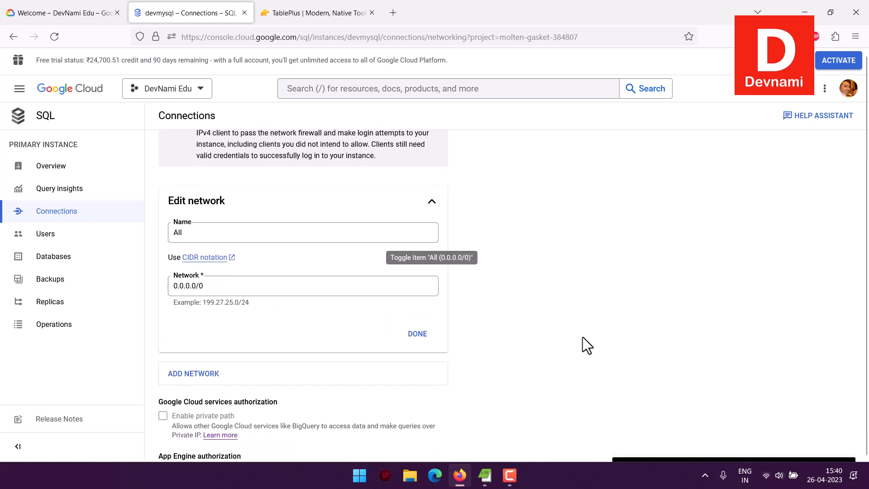
pyautogui.scroll(-2, 583, 346)
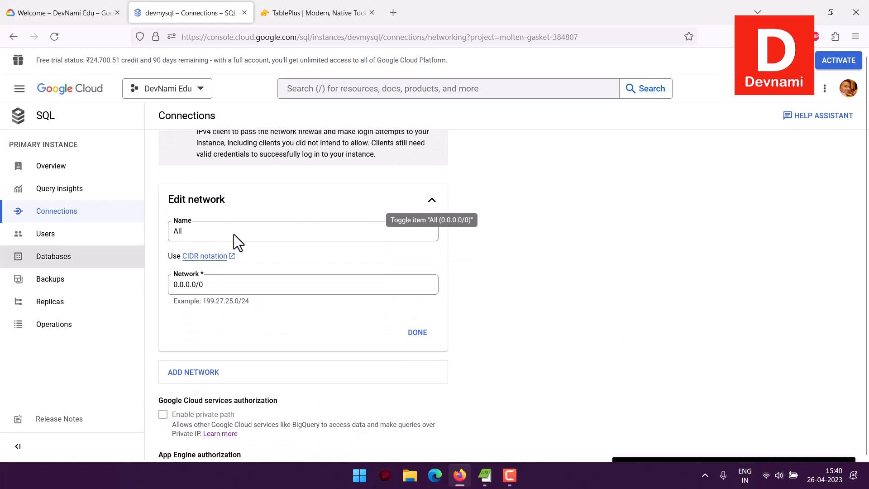
pyautogui.click(418, 334)
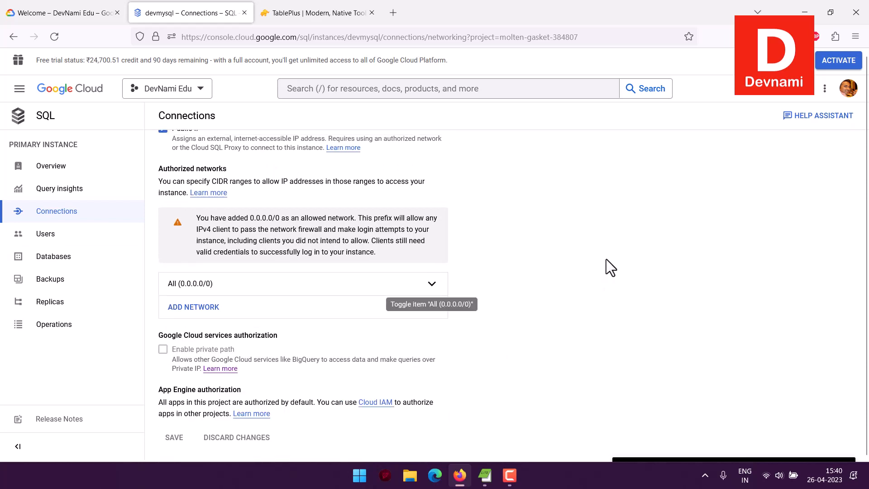
# Bring up the connection details in the devmysql overview and launch the TablePlus desktop app
pyautogui.click(64, 166)
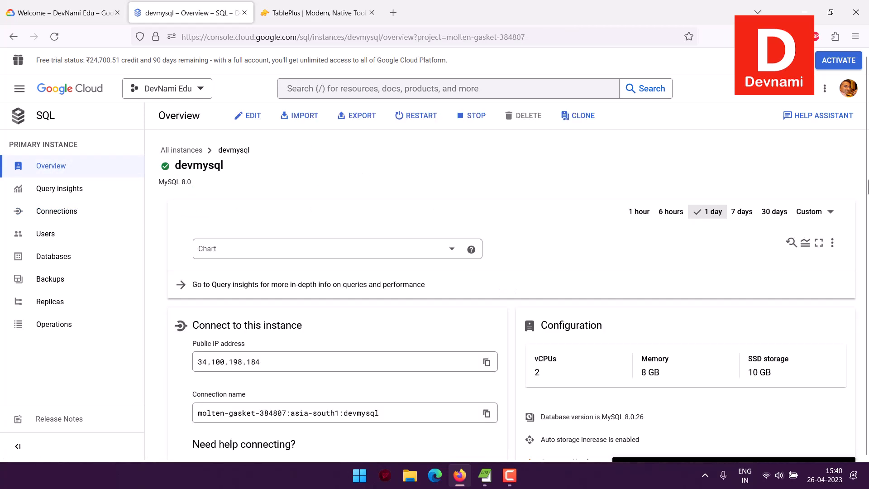
pyautogui.scroll(-3, 785, 182)
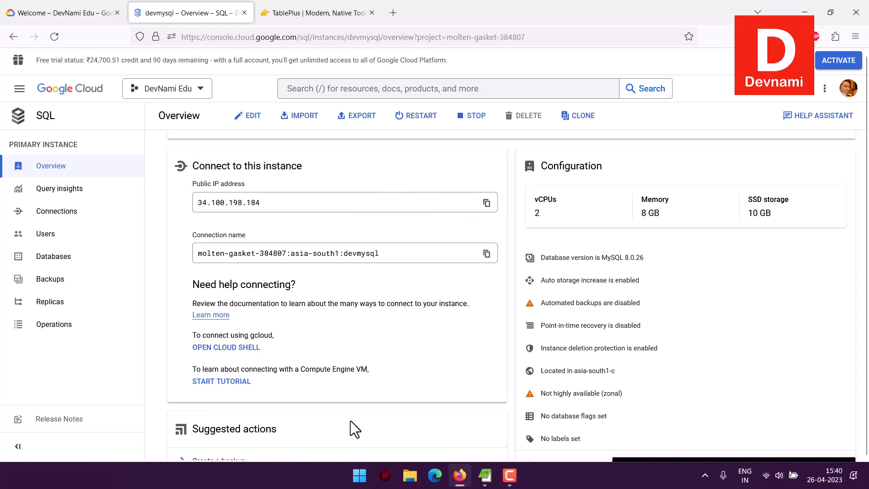
pyautogui.click(360, 476)
pyautogui.click(370, 73)
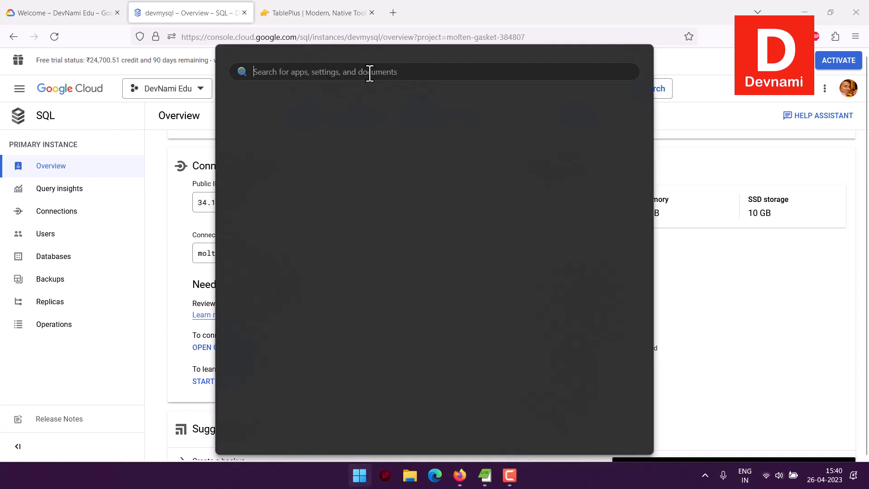
pyautogui.write('tableplus')
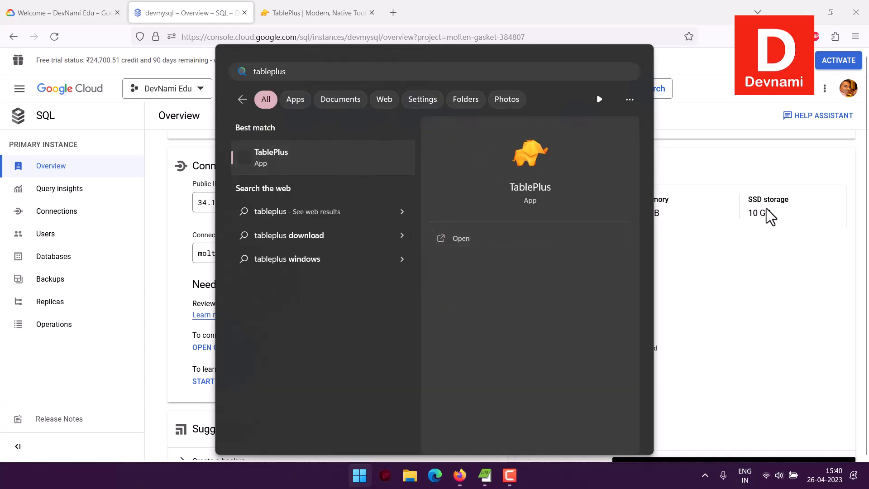
pyautogui.press('Return')
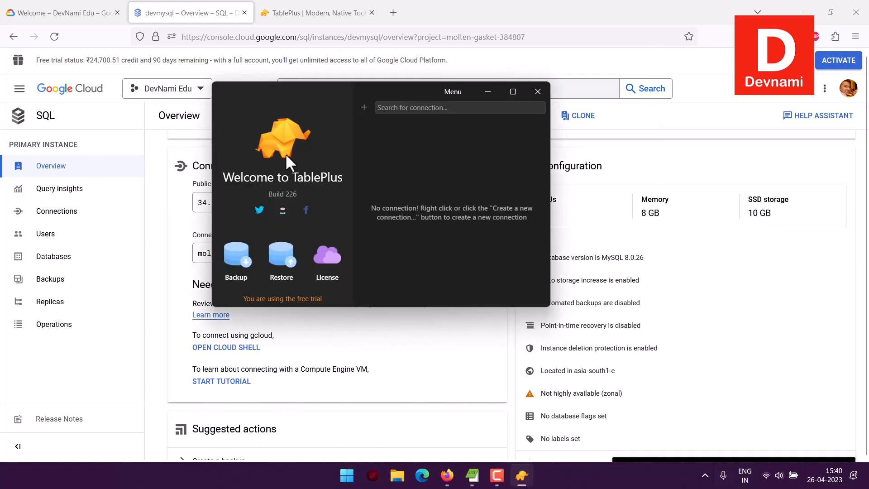
# Start a new MySQL connection in TablePlus named devmysql with an orange status color
pyautogui.rightClick(376, 143)
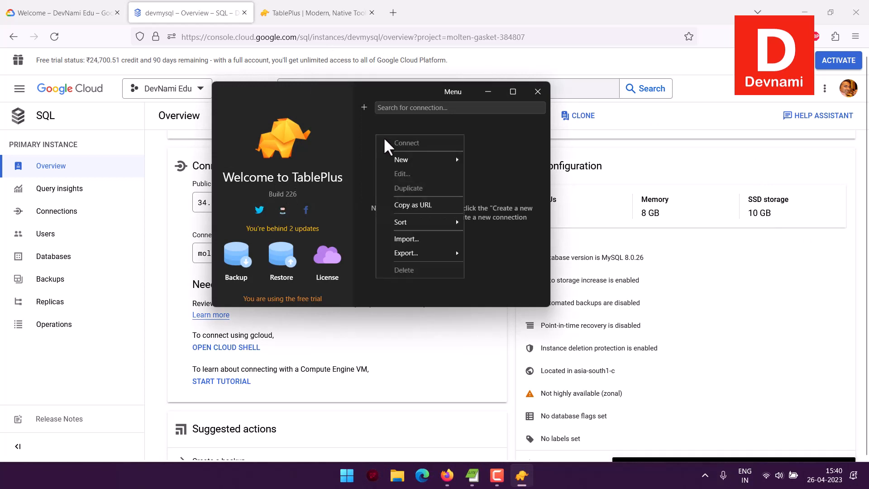
pyautogui.moveTo(395, 166)
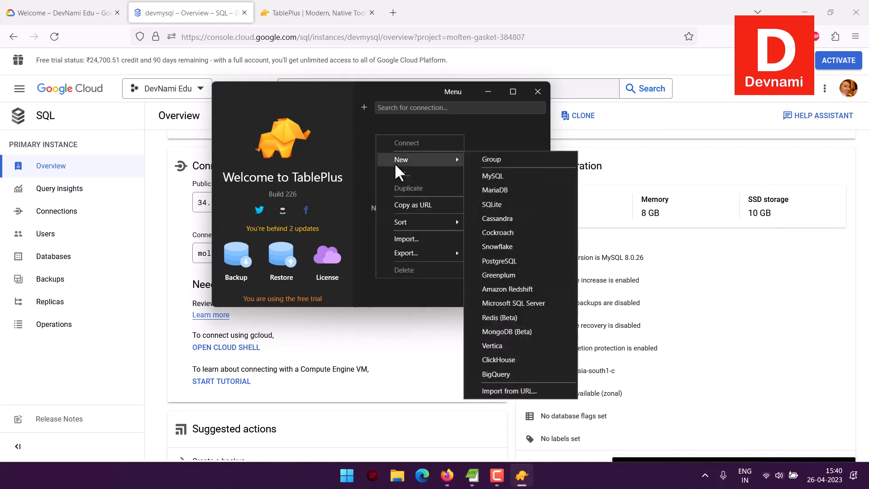
pyautogui.click(493, 175)
pyautogui.click(297, 65)
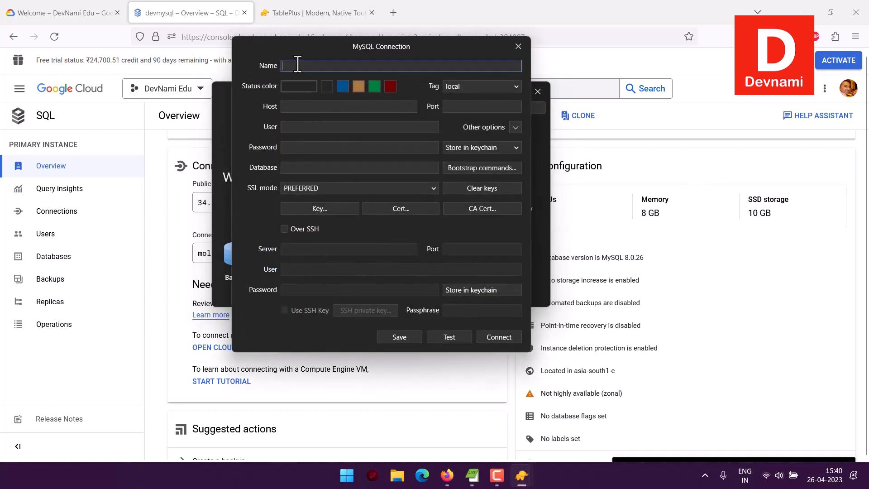
pyautogui.write('devmysql')
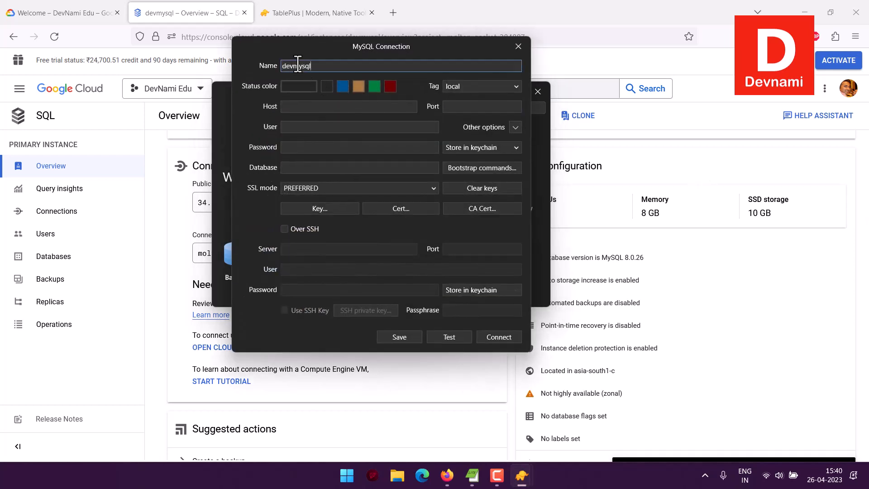
pyautogui.click(358, 86)
# Set the connection's host to 34.100.198.184, port to 3306 and user to root, and enter the database password
pyautogui.press('Tab')
pyautogui.write('34.100.198.184')
pyautogui.click(456, 106)
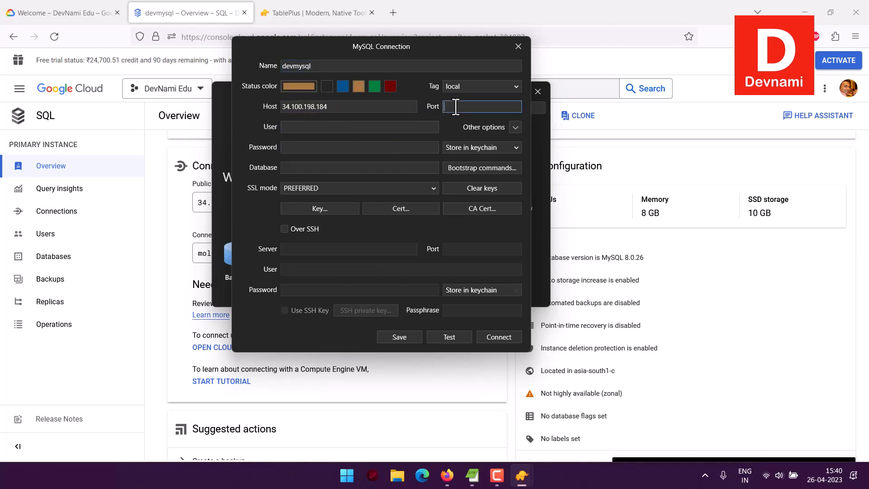
pyautogui.write('3306')
pyautogui.click(302, 127)
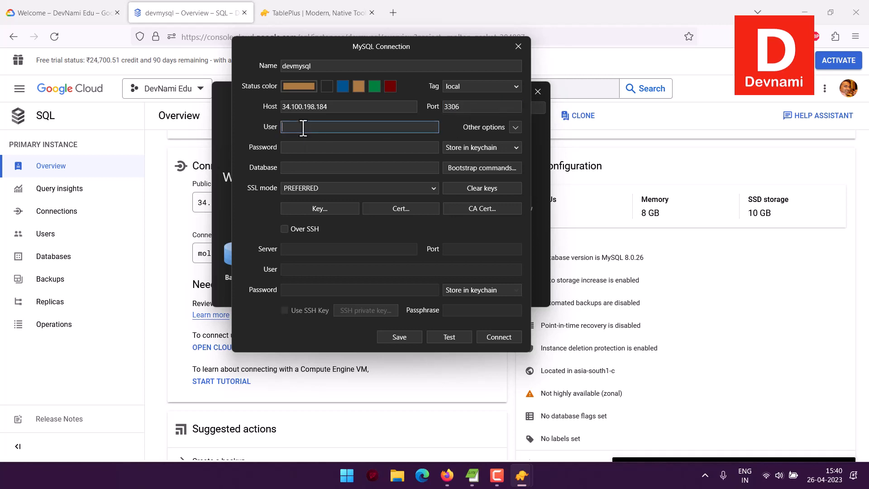
pyautogui.write('root')
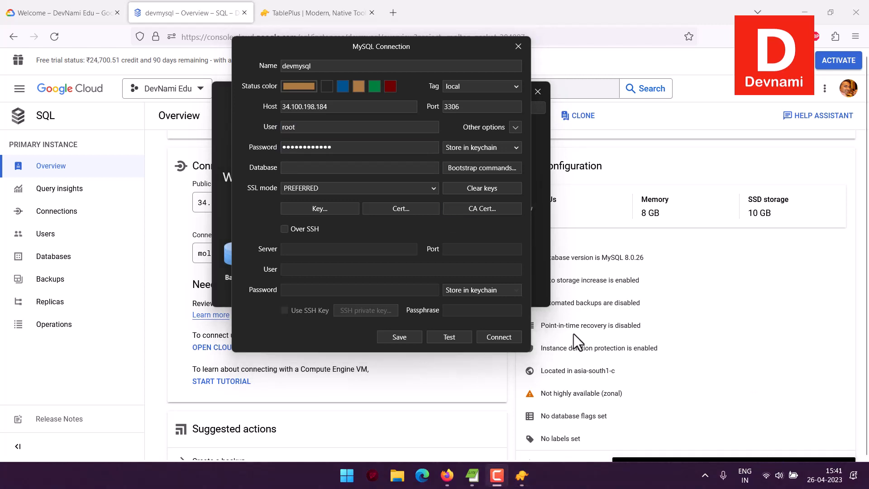
pyautogui.click(339, 147)
pyautogui.click(295, 169)
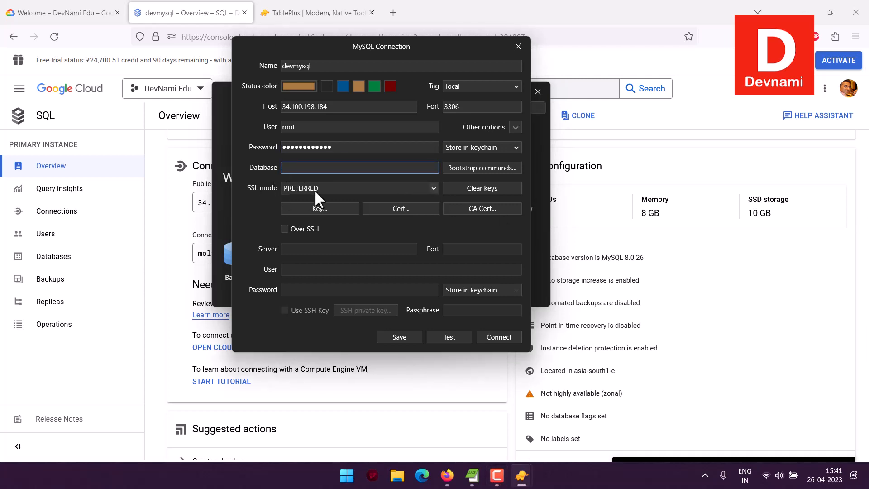
# Set the connection's CA certificate to the server-ca.pem file on the Data (D:) drive
pyautogui.click(486, 208)
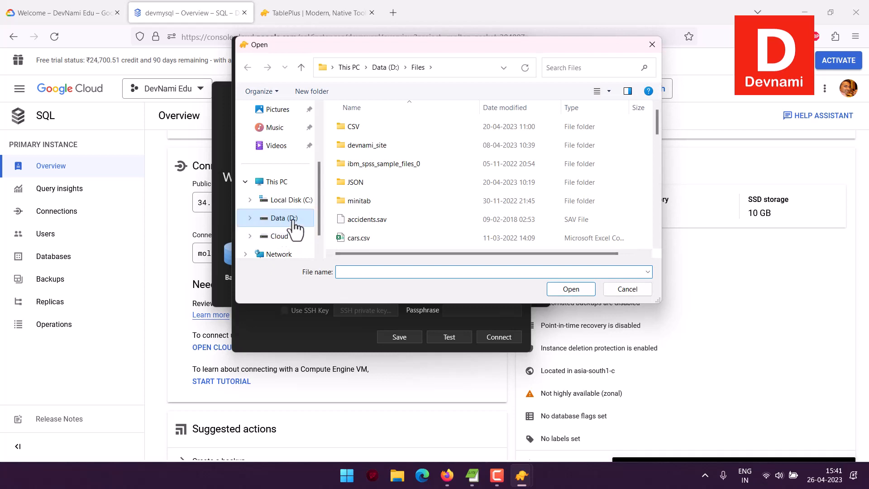
pyautogui.click(292, 219)
pyautogui.scroll(-3, 411, 209)
pyautogui.click(373, 223)
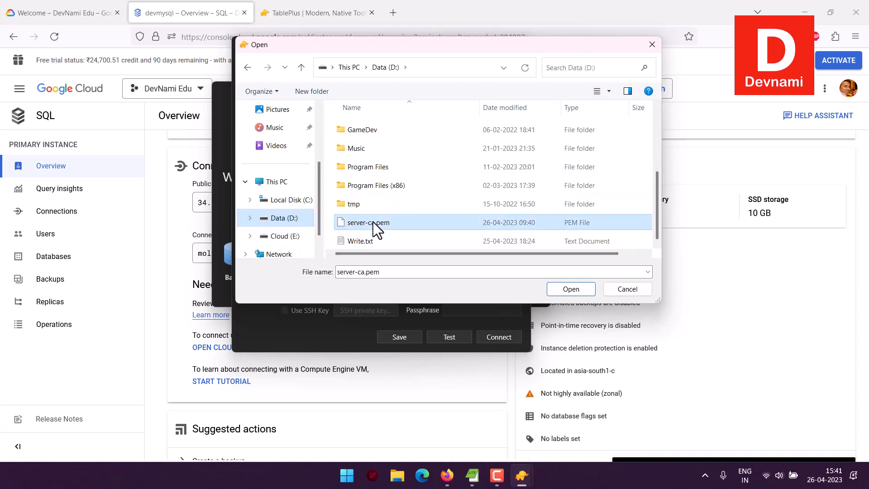
pyautogui.click(572, 289)
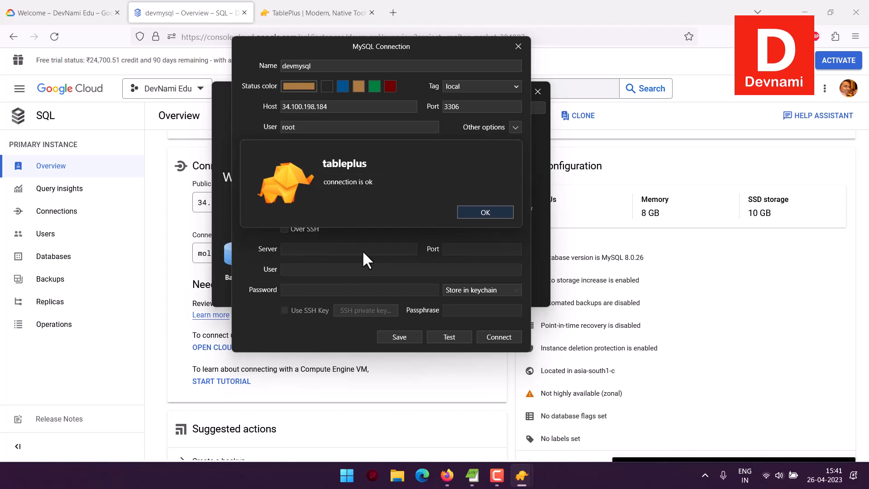
# Finish testing the devmysql connection and connect to the instance
pyautogui.click(466, 216)
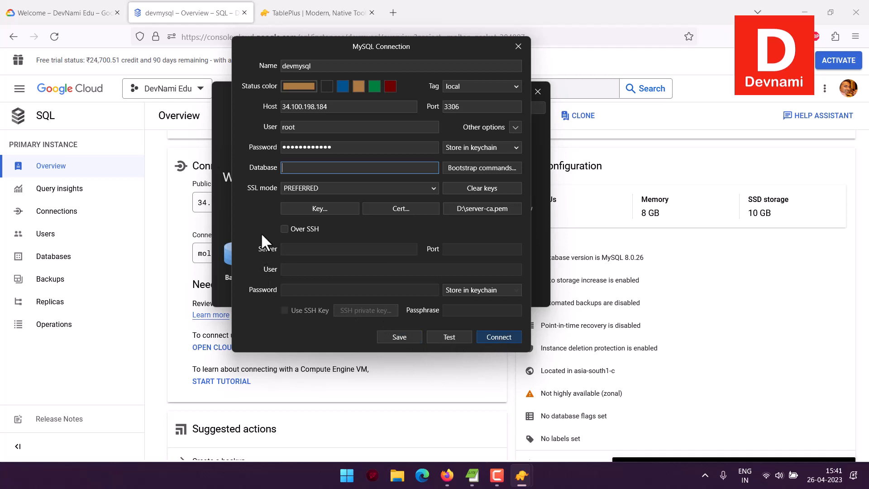
pyautogui.press('Return')
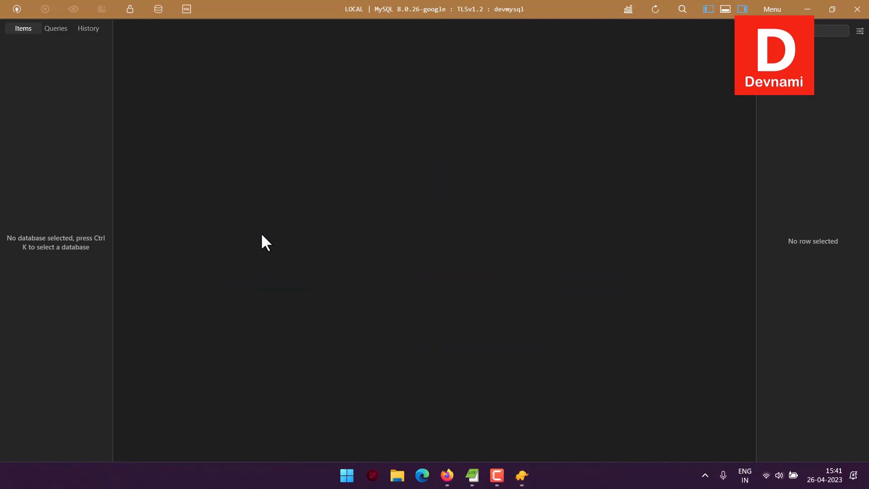
# Check the list of saved connections and the query and history lists of the devmysql connection
pyautogui.click(15, 8)
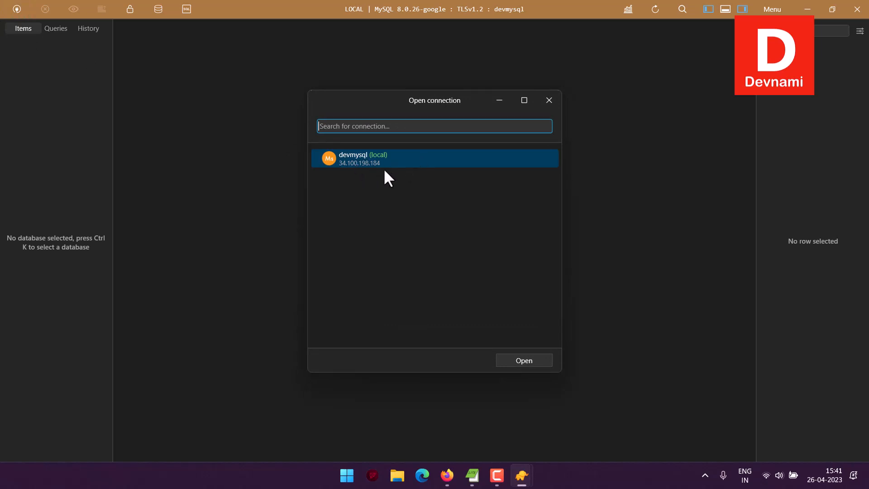
pyautogui.click(549, 100)
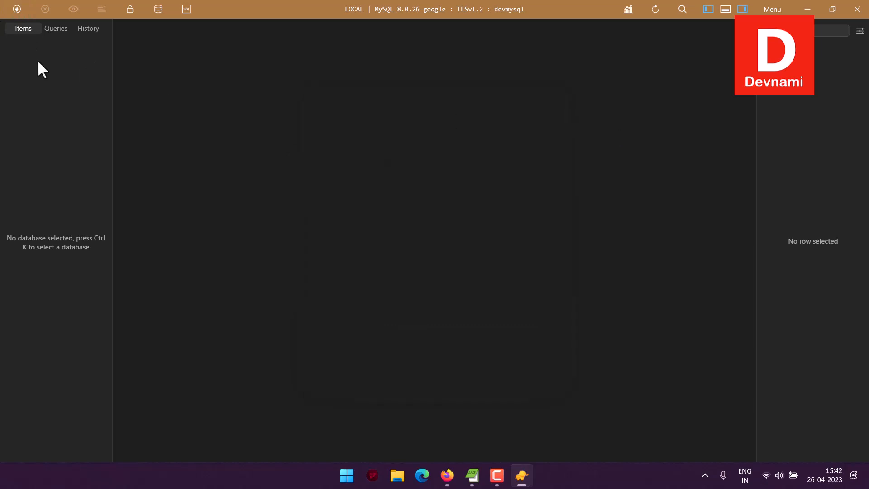
pyautogui.click(52, 29)
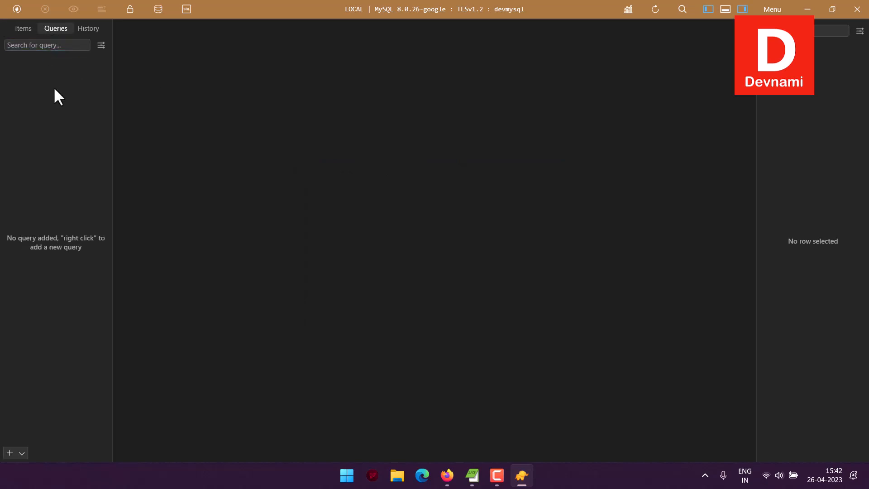
pyautogui.click(86, 30)
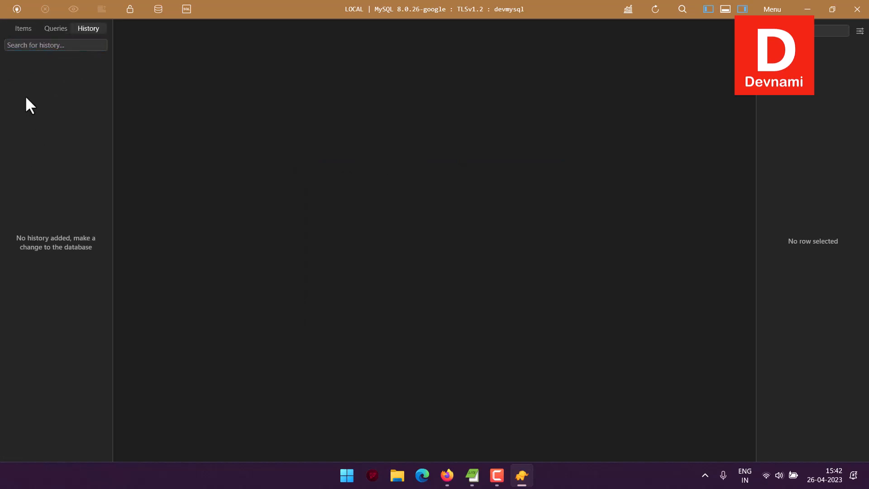
pyautogui.click(18, 29)
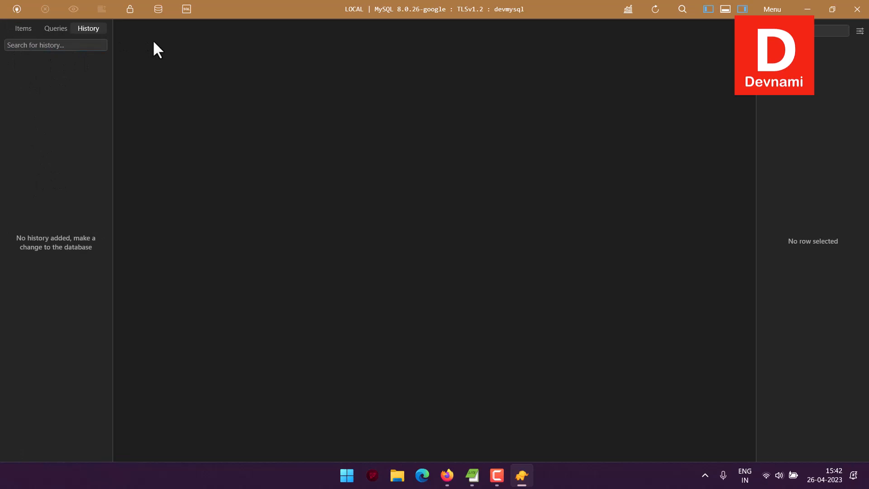
# Open the mydb database and display the data of its people table
pyautogui.click(157, 12)
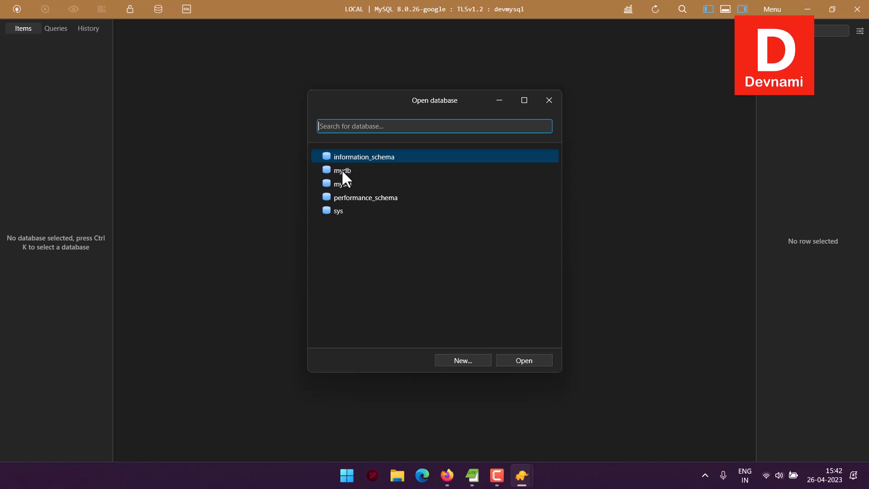
pyautogui.press('Down')
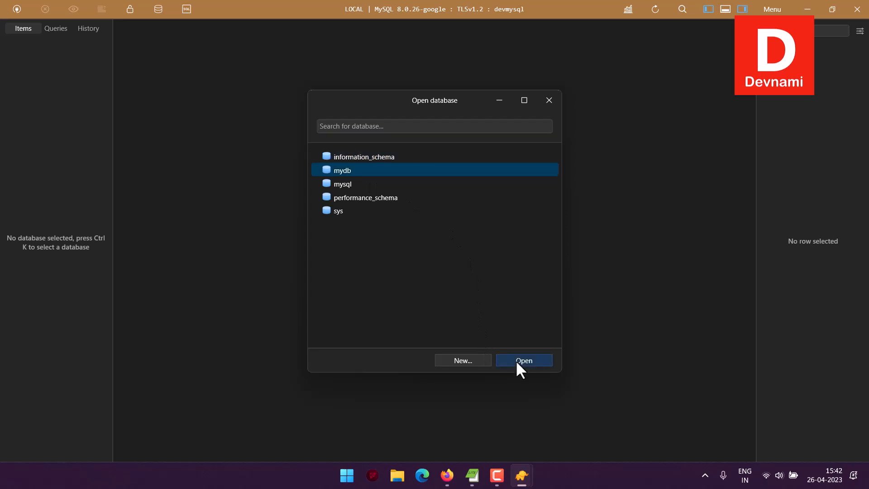
pyautogui.click(518, 360)
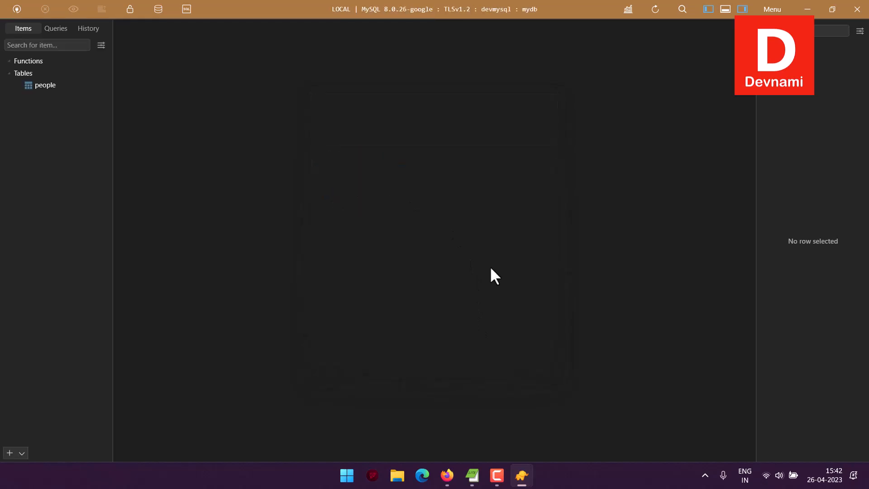
pyautogui.click(41, 85)
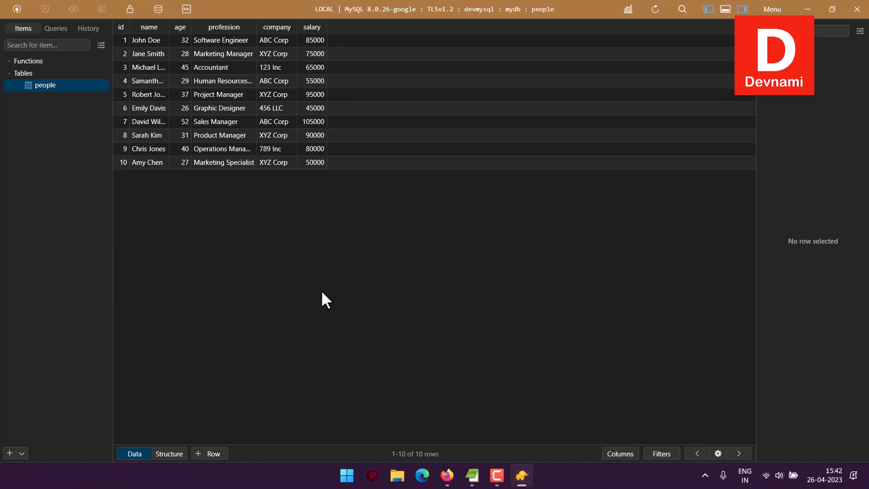
pyautogui.rightClick(179, 192)
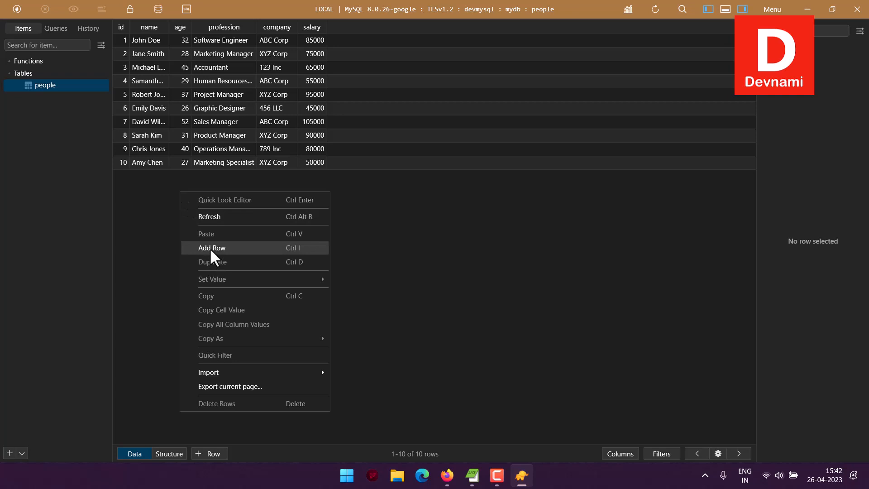
pyautogui.click(139, 187)
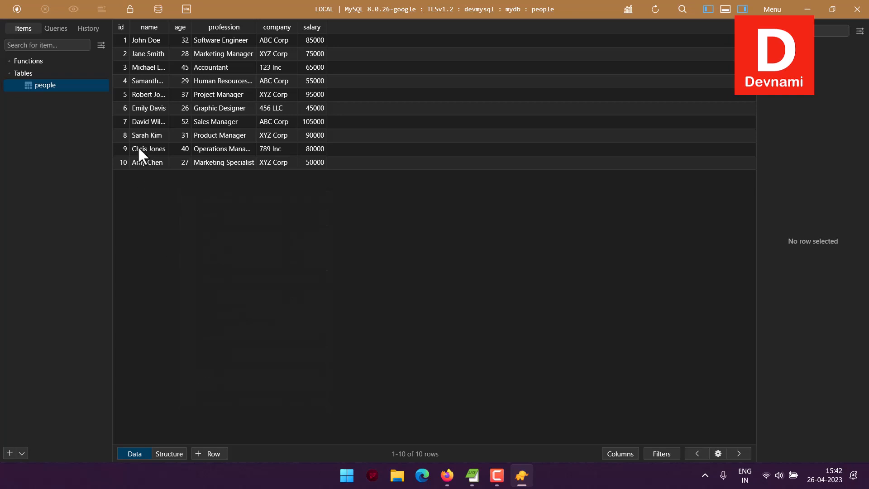
pyautogui.rightClick(150, 120)
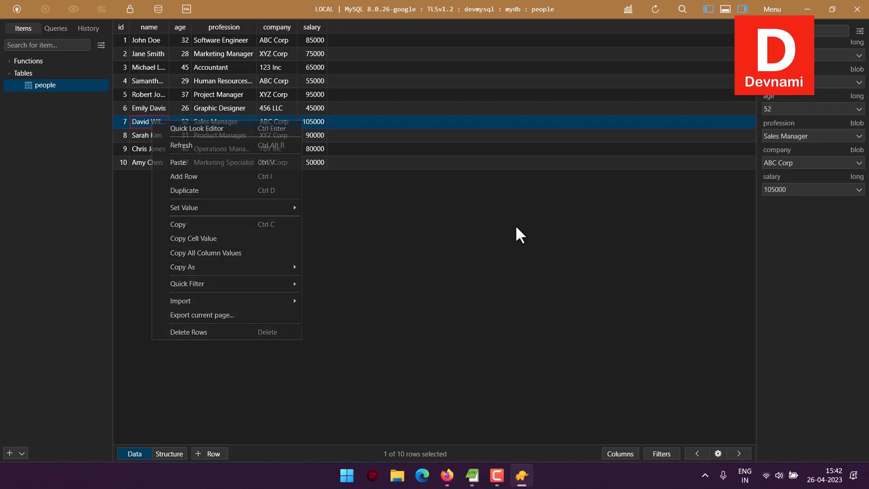
pyautogui.click(154, 121)
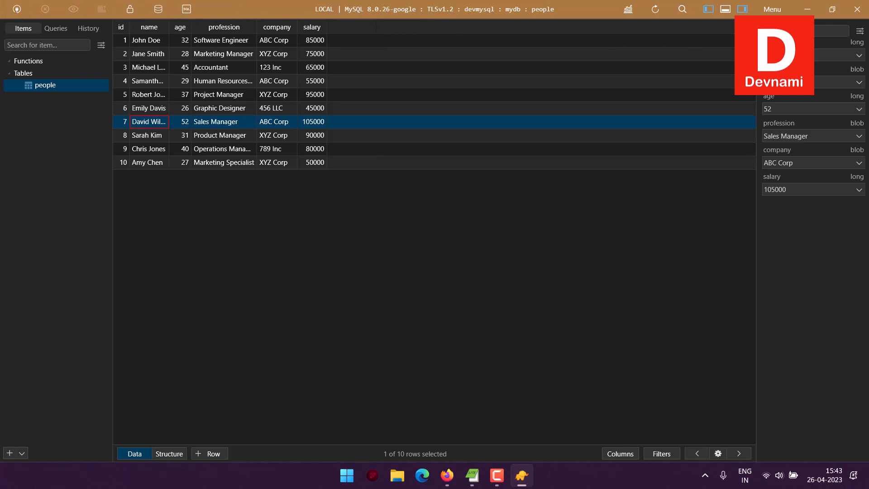
pyautogui.click(772, 10)
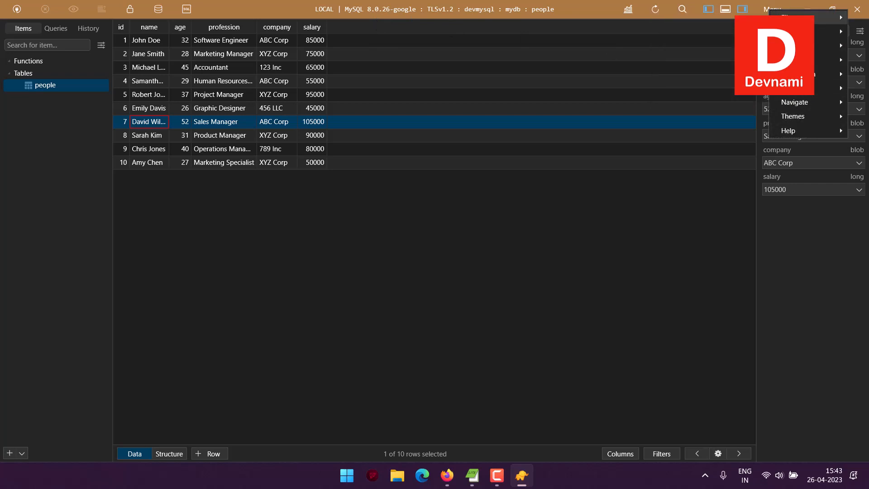
pyautogui.moveTo(788, 17)
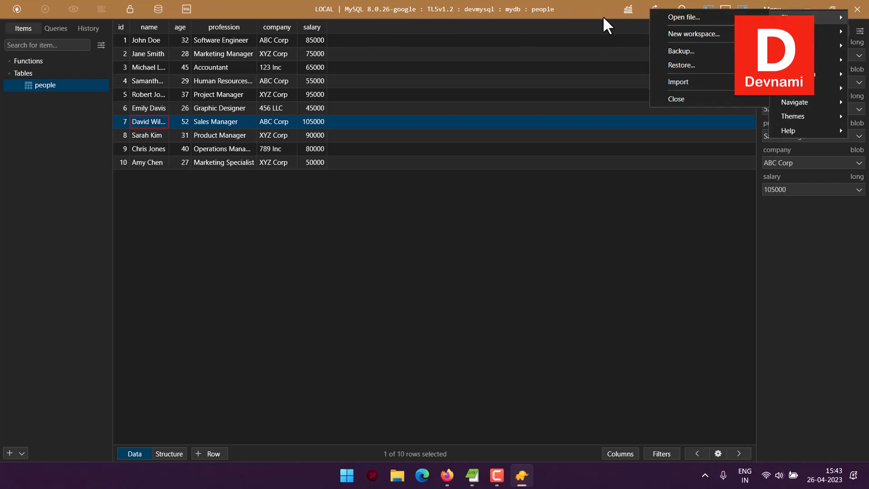
pyautogui.moveTo(797, 46)
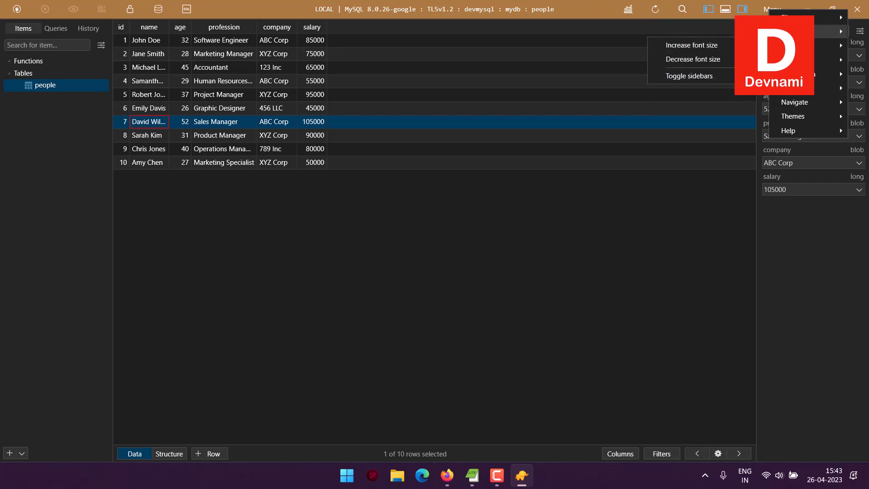
pyautogui.click(562, 216)
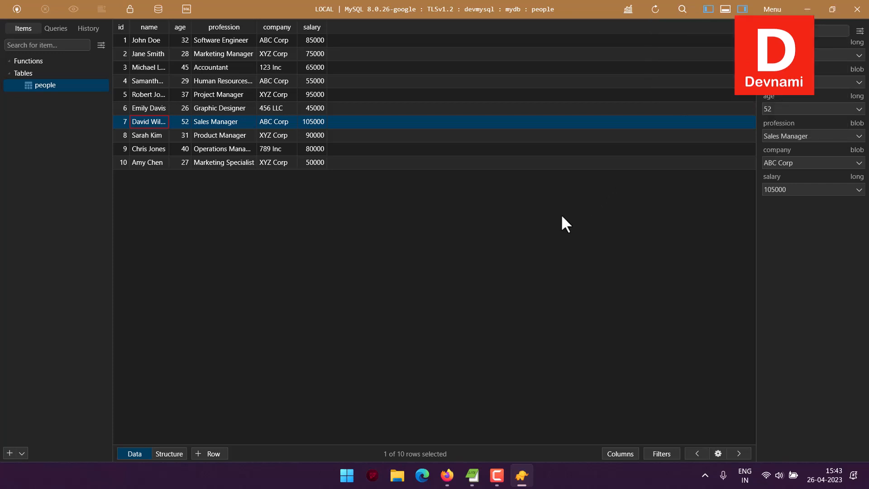